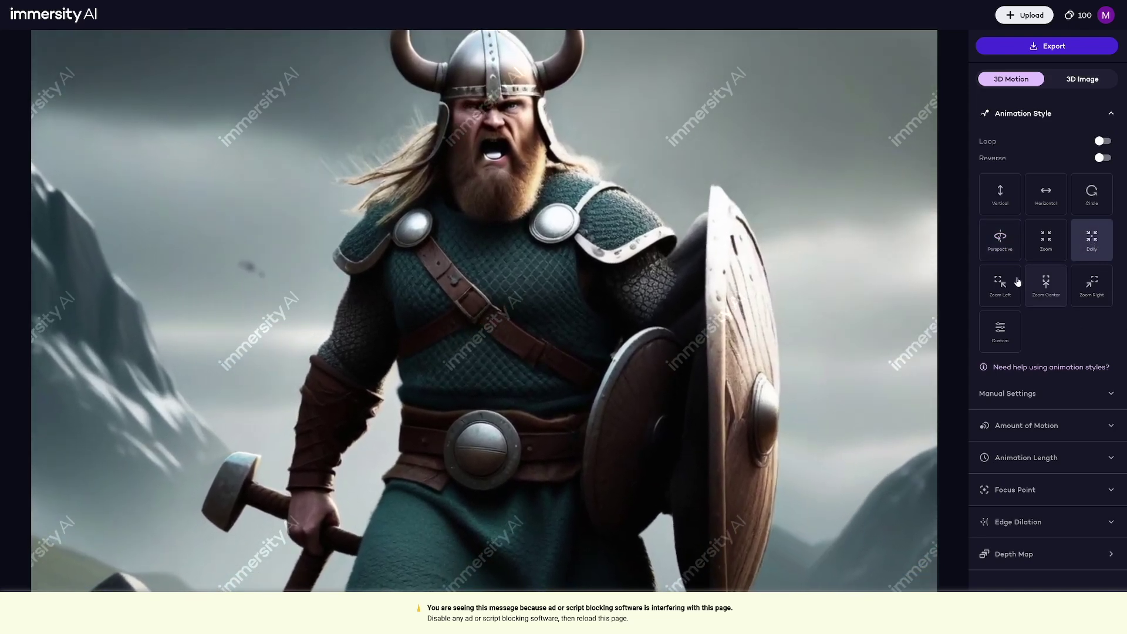
# Try the Zoom Left motion, then settle on Zoom Center for the Viking animation
pyautogui.click(1000, 286)
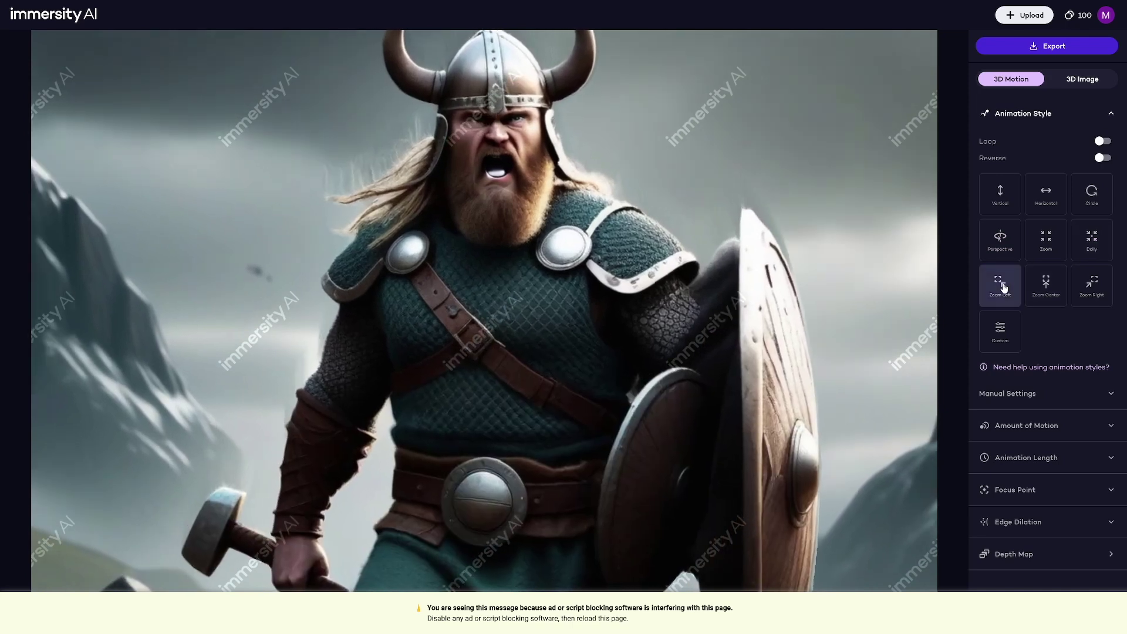
pyautogui.click(1047, 291)
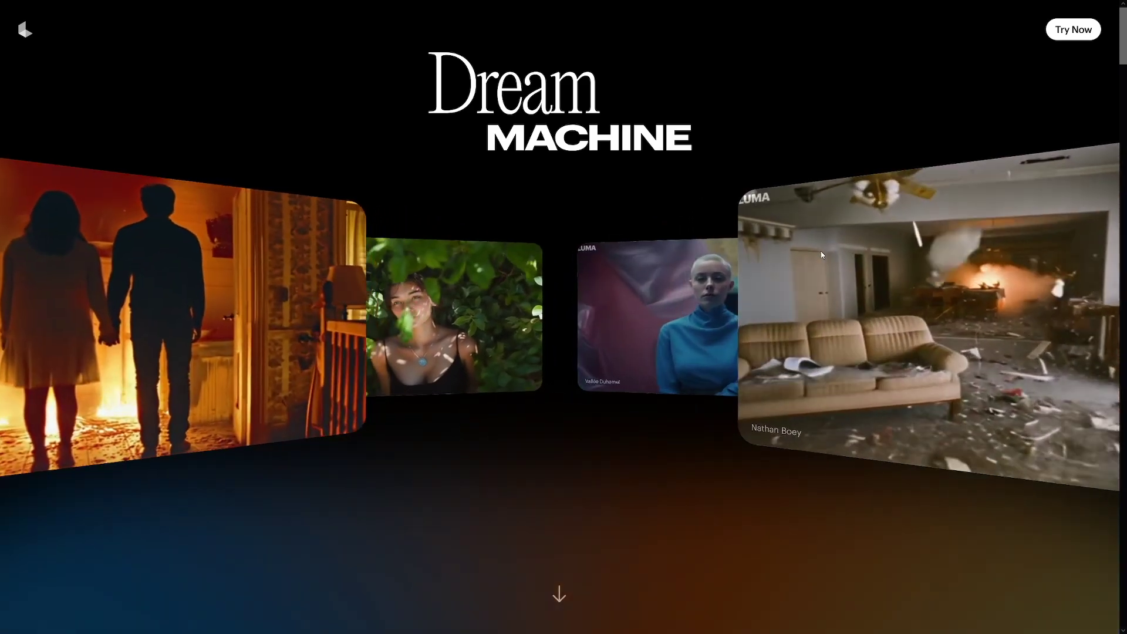
# Scroll to 'New freedoms of imagination' and highlight the realistic-videos description
pyautogui.scroll(-5, 811, 242)
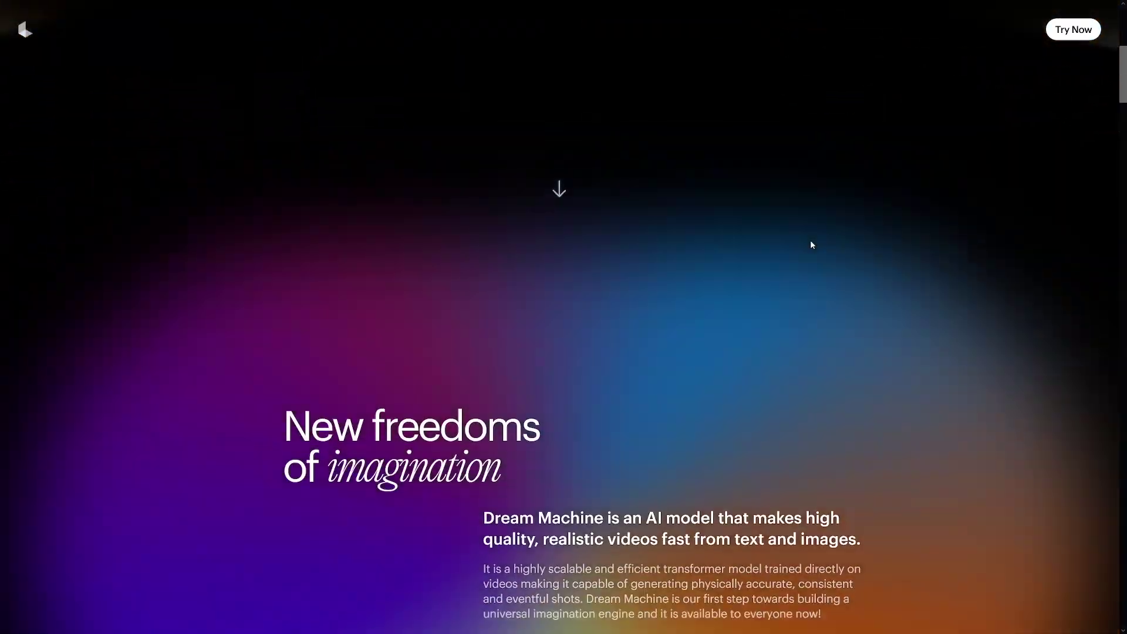
pyautogui.scroll(-5, 811, 244)
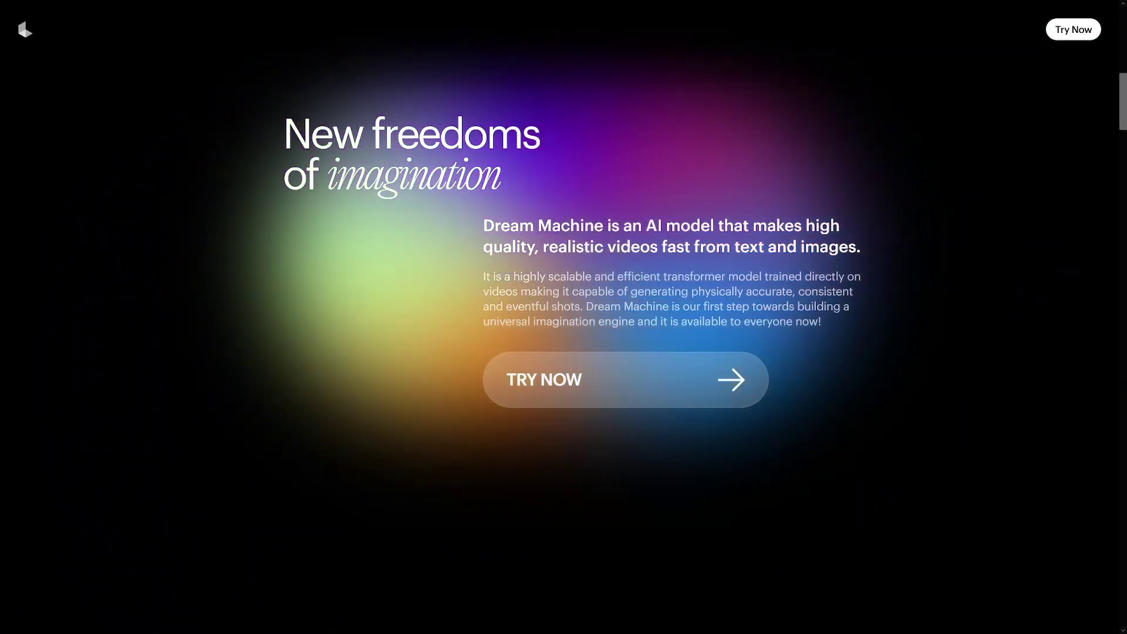
pyautogui.moveTo(543, 247); pyautogui.dragTo(862, 245)
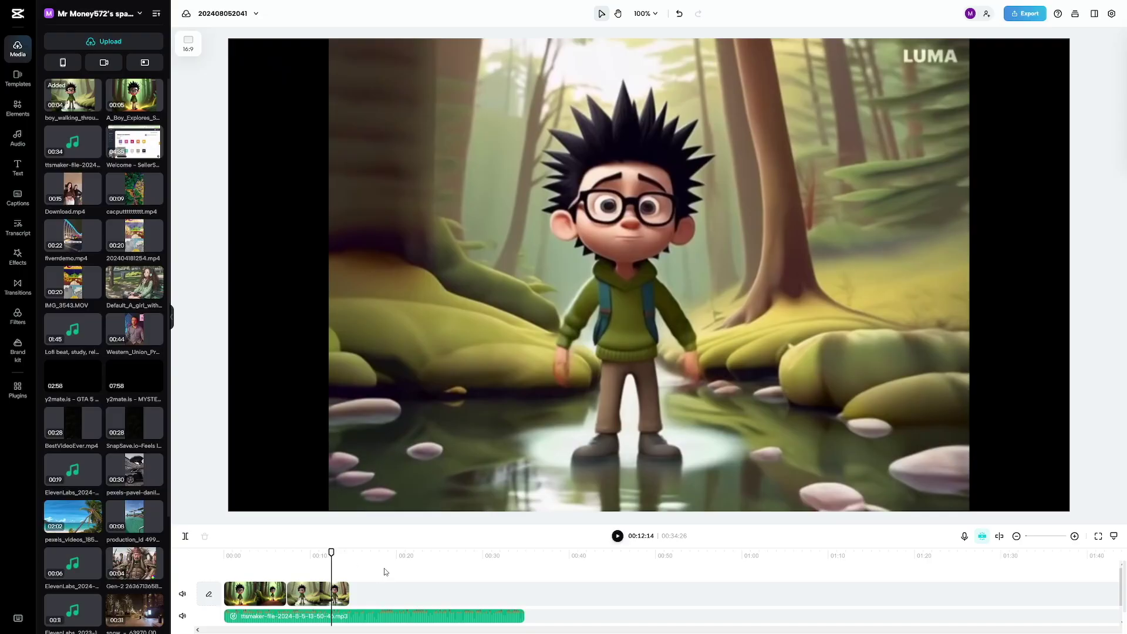
# Rewind the forest-boy project to its start and play it back
pyautogui.moveTo(331, 552); pyautogui.dragTo(224, 553)
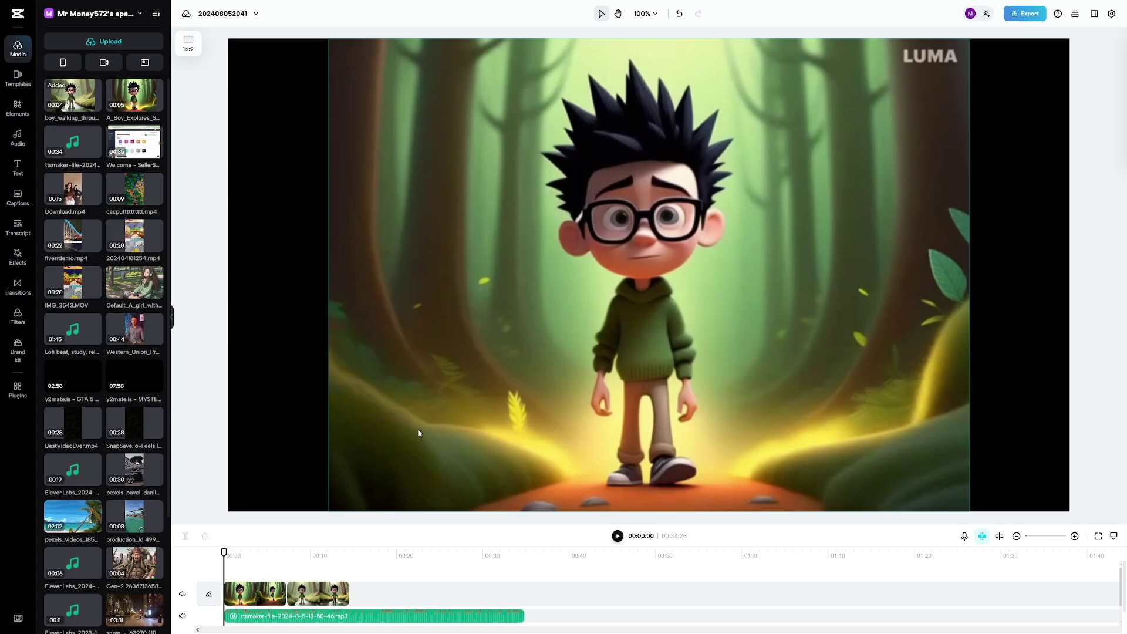
pyautogui.press('space')
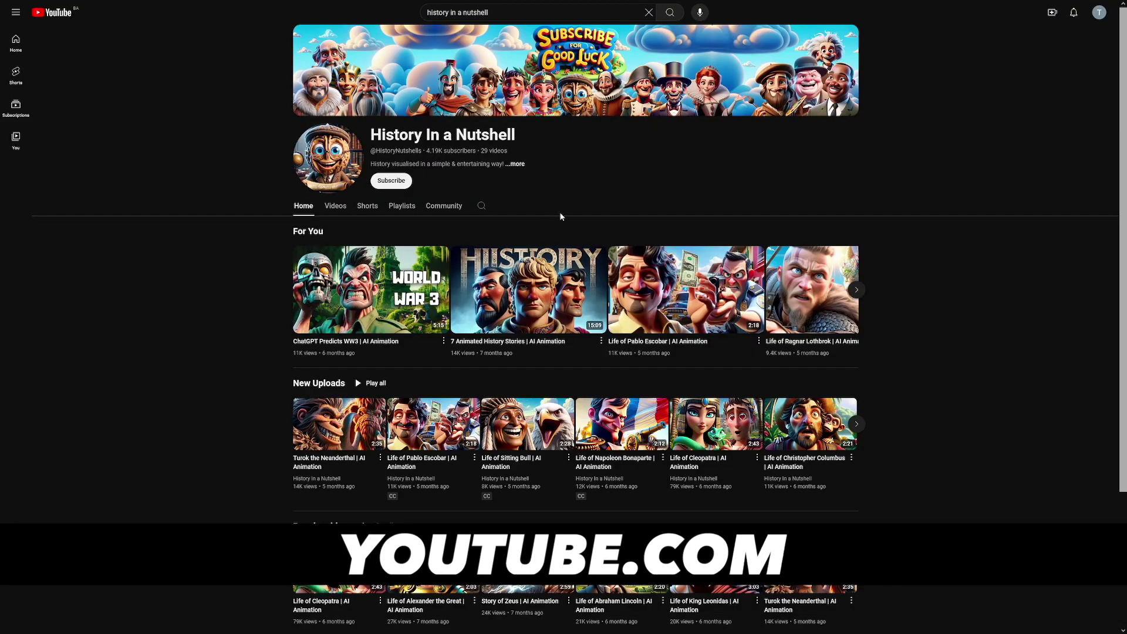
# Highlight the History In a Nutshell and Bible In a Nutshell channel titles and browse the uploads
pyautogui.moveTo(372, 133); pyautogui.dragTo(520, 142)
pyautogui.click(520, 142)
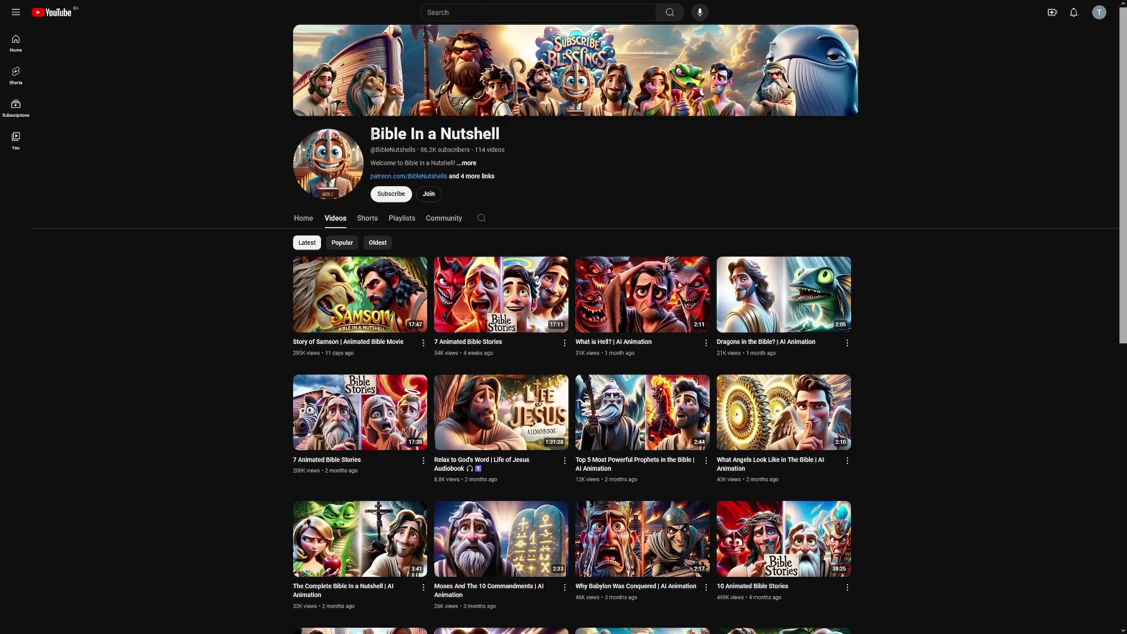
pyautogui.moveTo(371, 134); pyautogui.dragTo(501, 141)
pyautogui.click(510, 145)
pyautogui.scroll(-2, 886, 262)
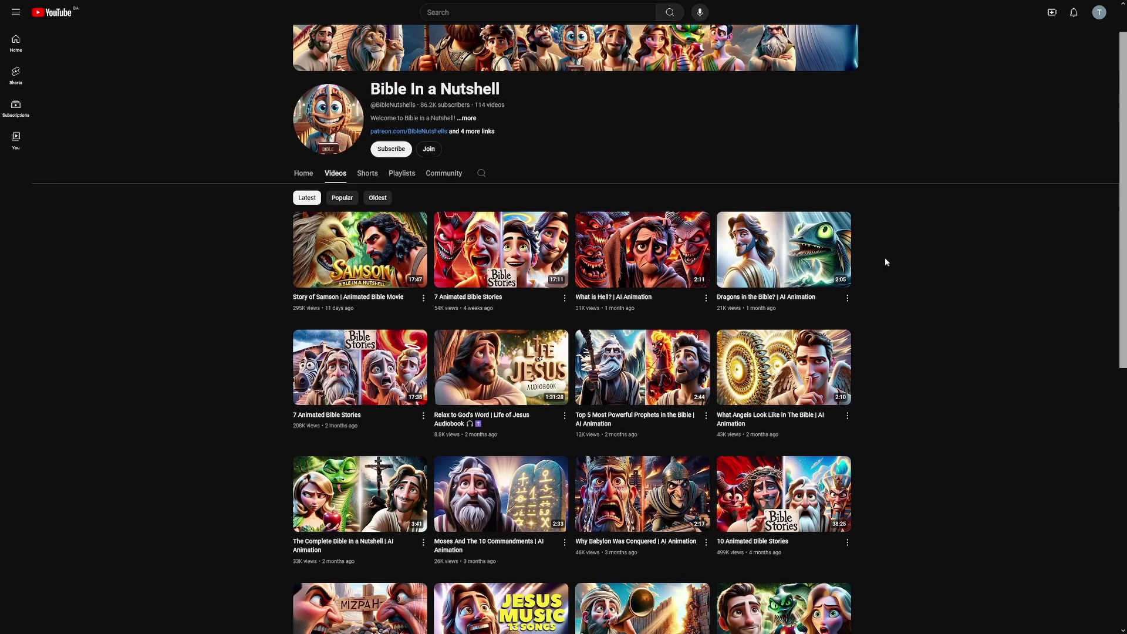
pyautogui.scroll(2, 886, 262)
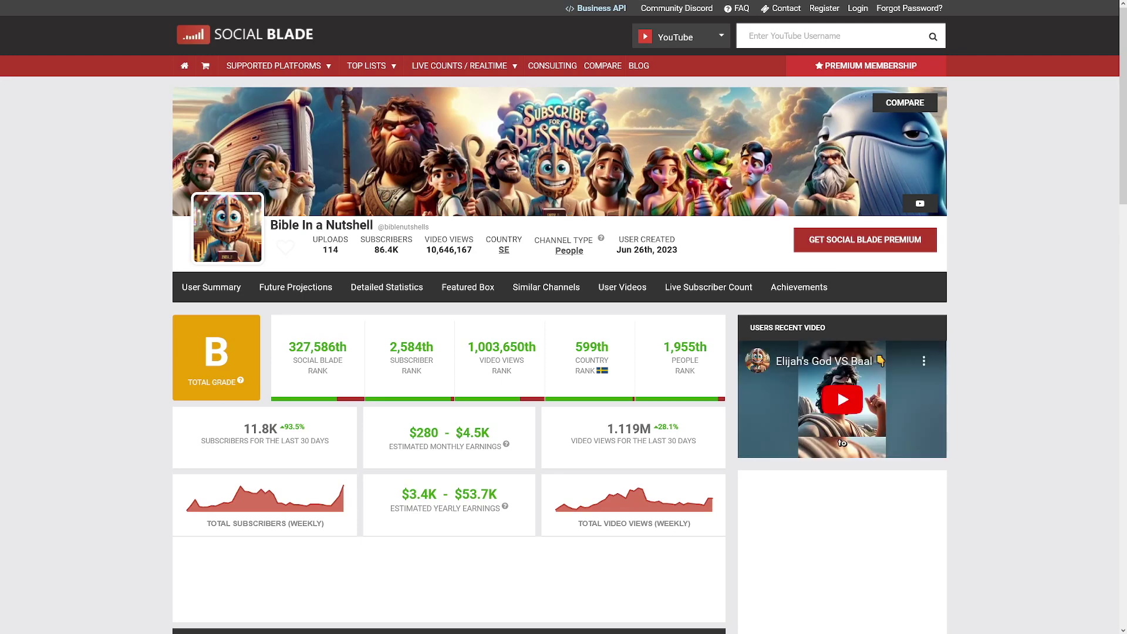
pyautogui.moveTo(455, 433); pyautogui.dragTo(488, 433)
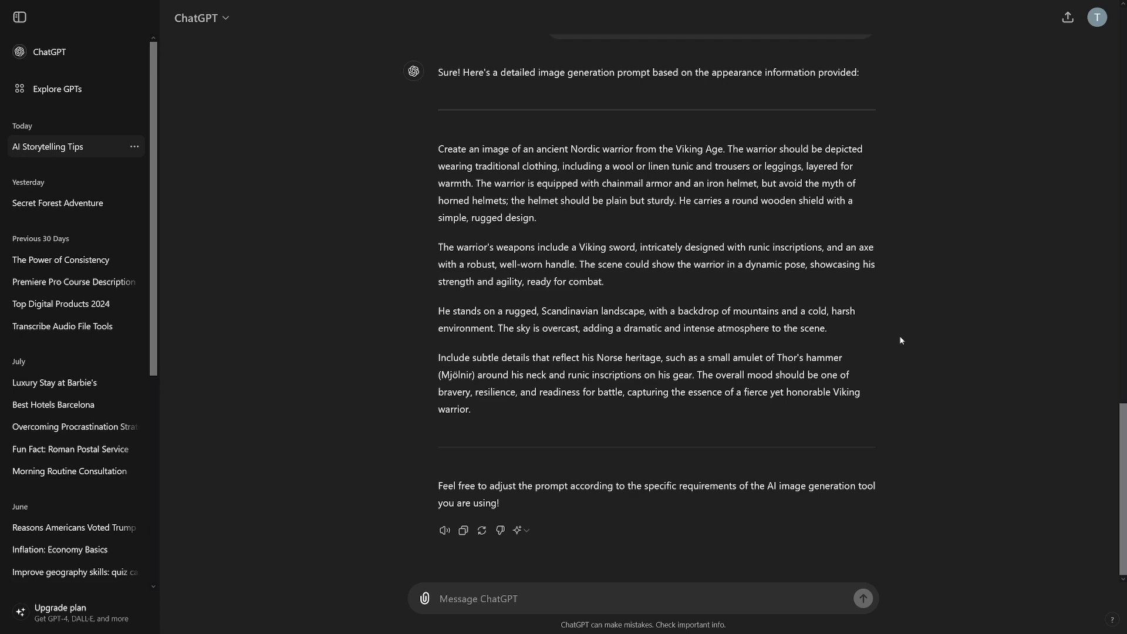
pyautogui.scroll(15, 781, 179)
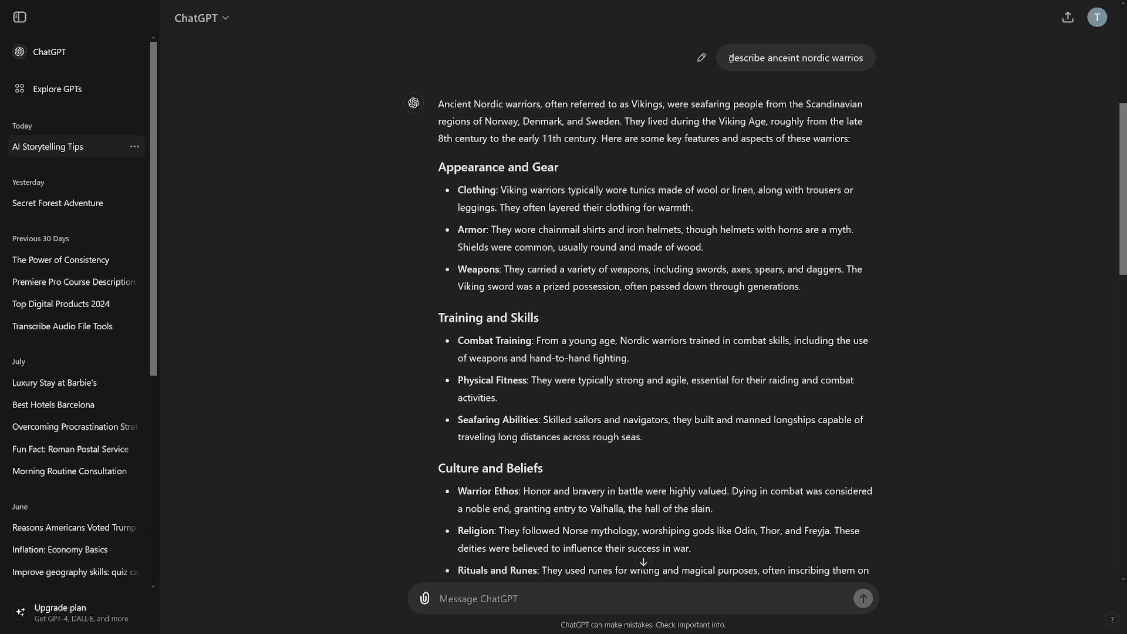
pyautogui.moveTo(729, 58); pyautogui.dragTo(830, 63)
pyautogui.click(668, 124)
pyautogui.moveTo(480, 104); pyautogui.dragTo(771, 139)
pyautogui.click(344, 233)
pyautogui.moveTo(442, 168); pyautogui.dragTo(561, 168)
pyautogui.click(551, 187)
pyautogui.scroll(-7, 566, 304)
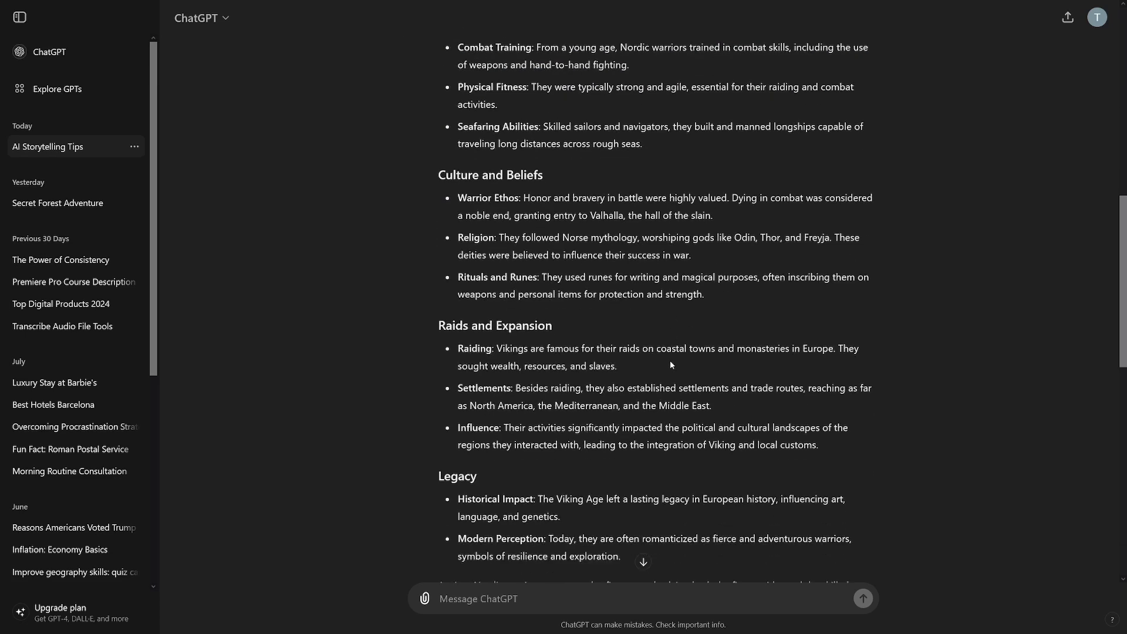
pyautogui.scroll(-3, 629, 306)
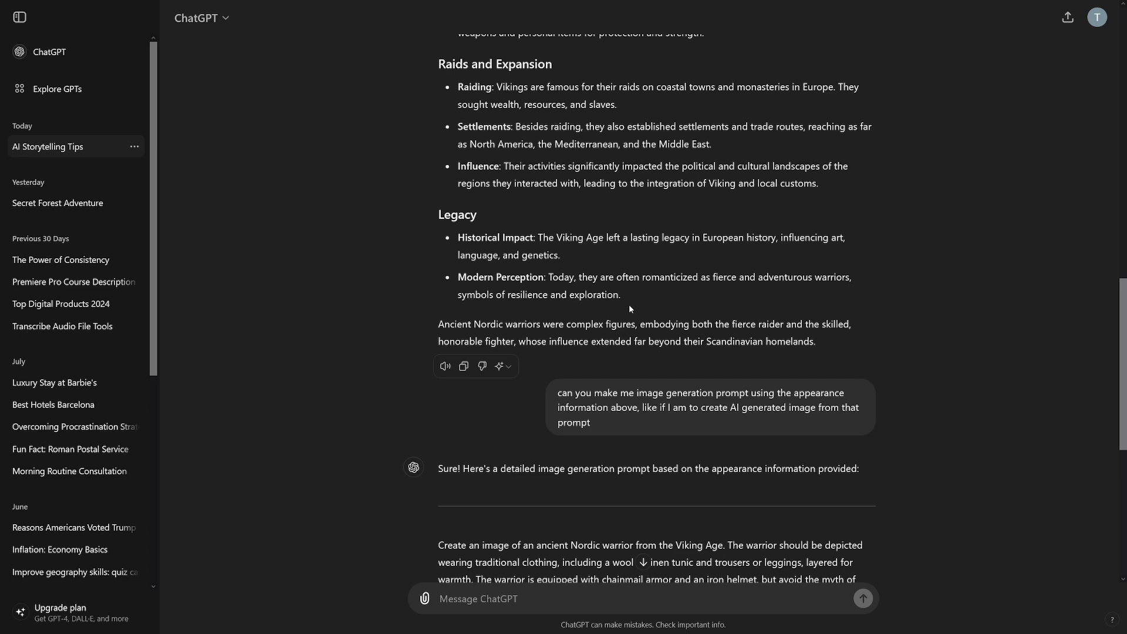
pyautogui.scroll(-1, 625, 352)
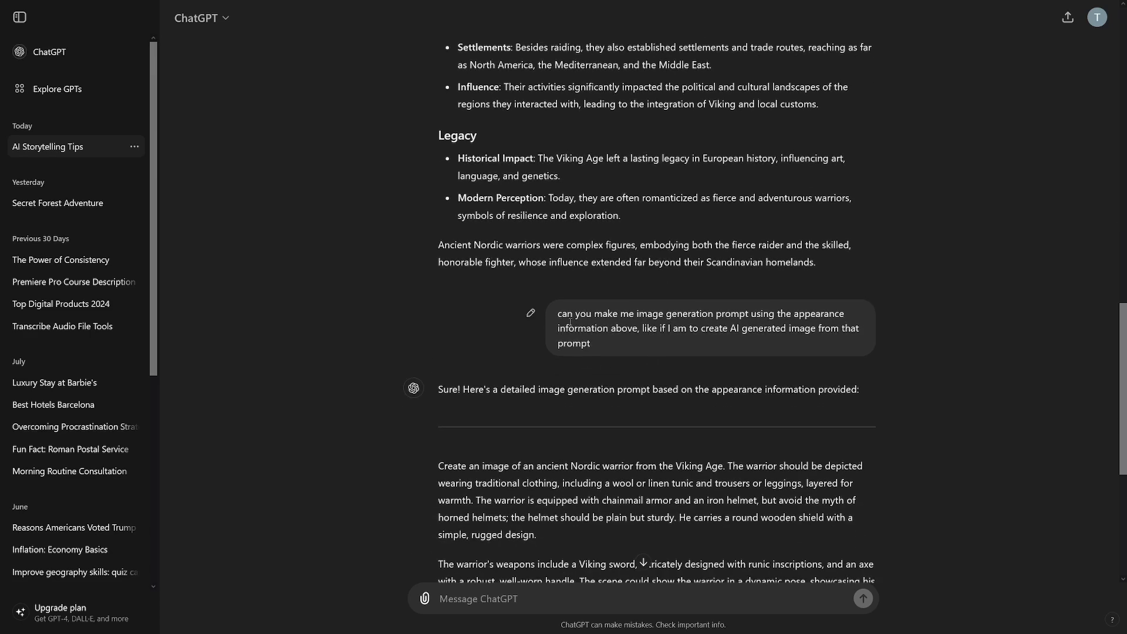
pyautogui.moveTo(560, 314); pyautogui.dragTo(706, 316)
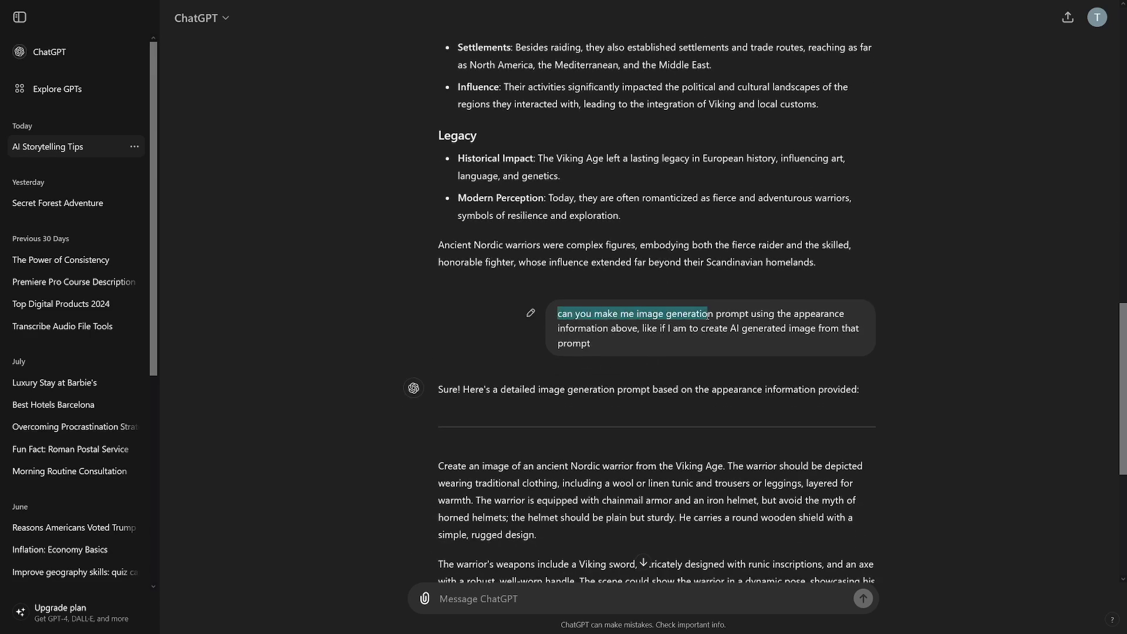
pyautogui.moveTo(710, 316); pyautogui.dragTo(640, 329)
pyautogui.click(640, 329)
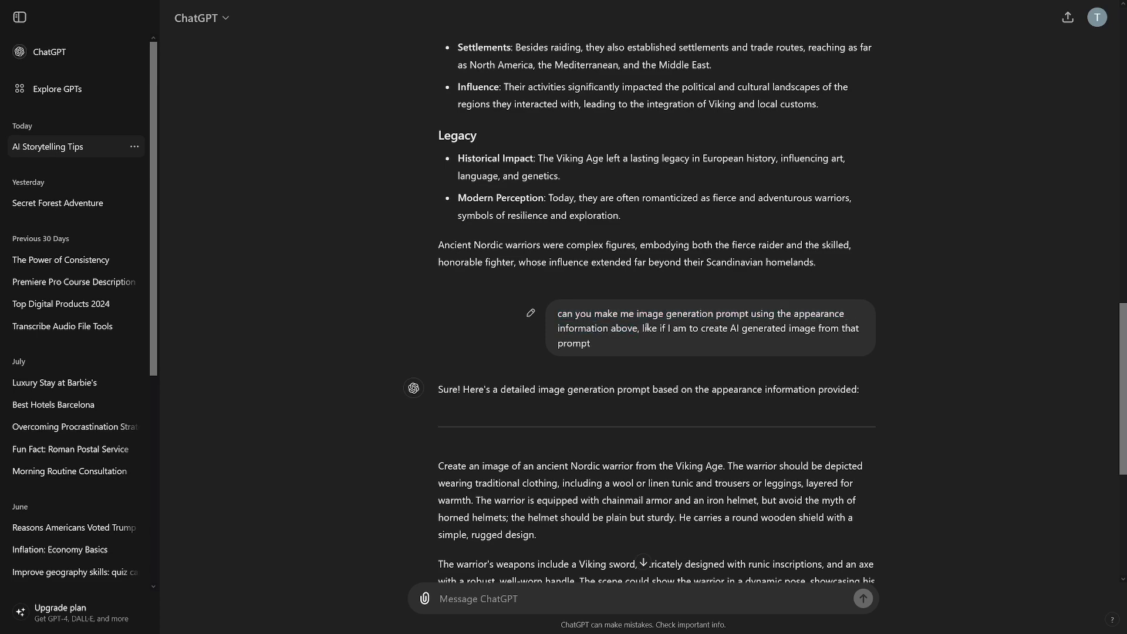
pyautogui.scroll(12, 489, 260)
pyautogui.moveTo(441, 246); pyautogui.dragTo(563, 250)
pyautogui.click(568, 253)
pyautogui.scroll(-12, 646, 314)
pyautogui.moveTo(560, 328); pyautogui.dragTo(773, 350)
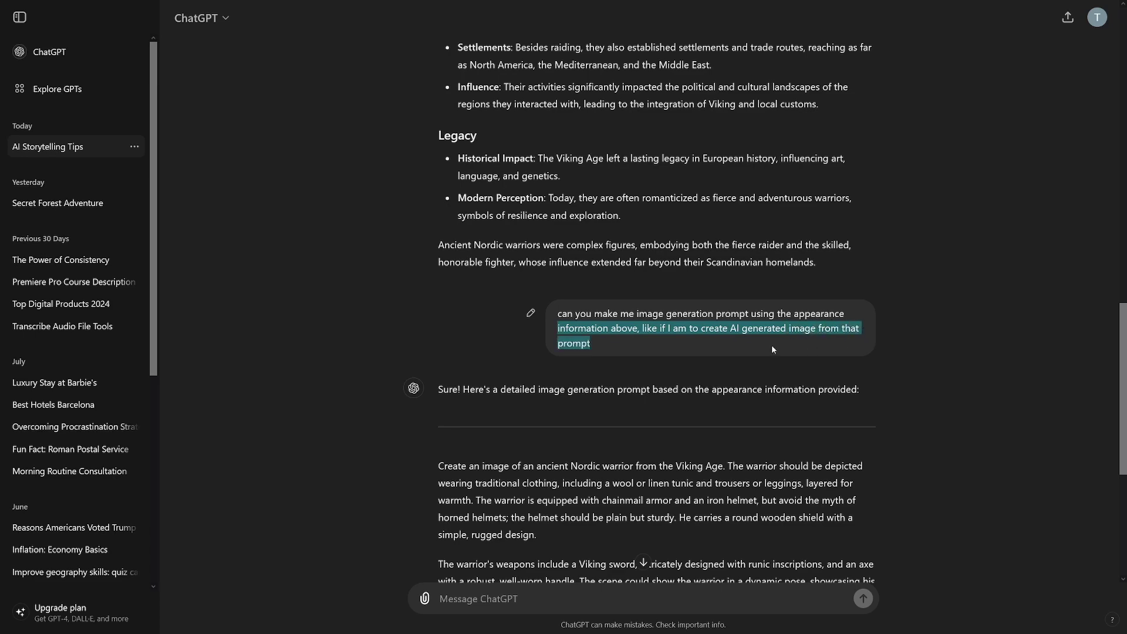
pyautogui.click(628, 330)
pyautogui.scroll(-5, 568, 388)
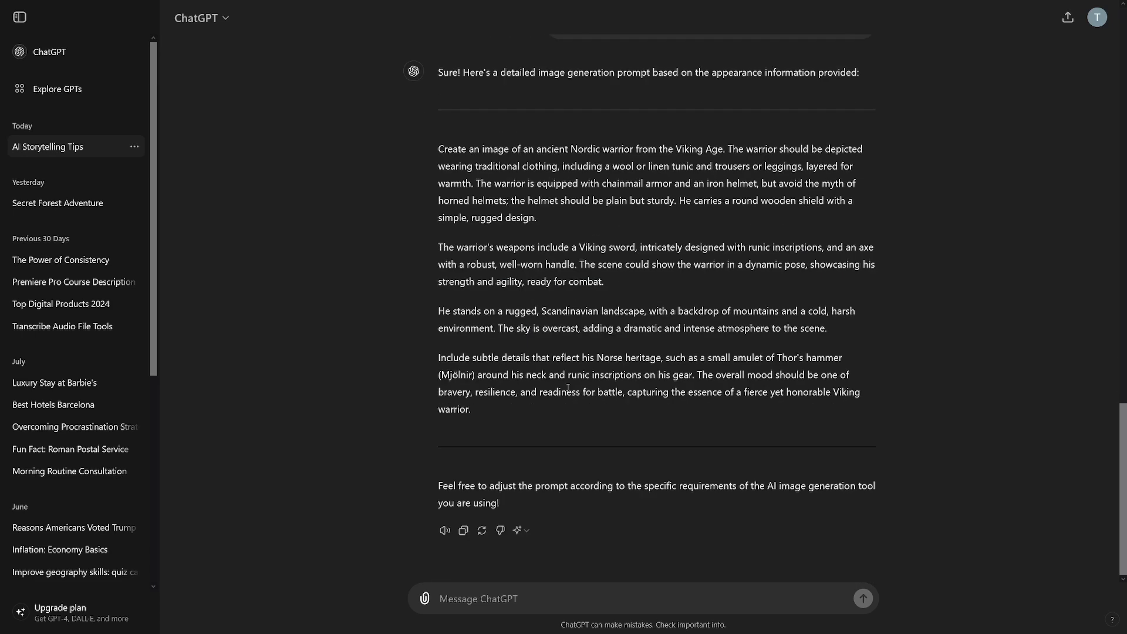
pyautogui.moveTo(440, 149); pyautogui.dragTo(584, 409)
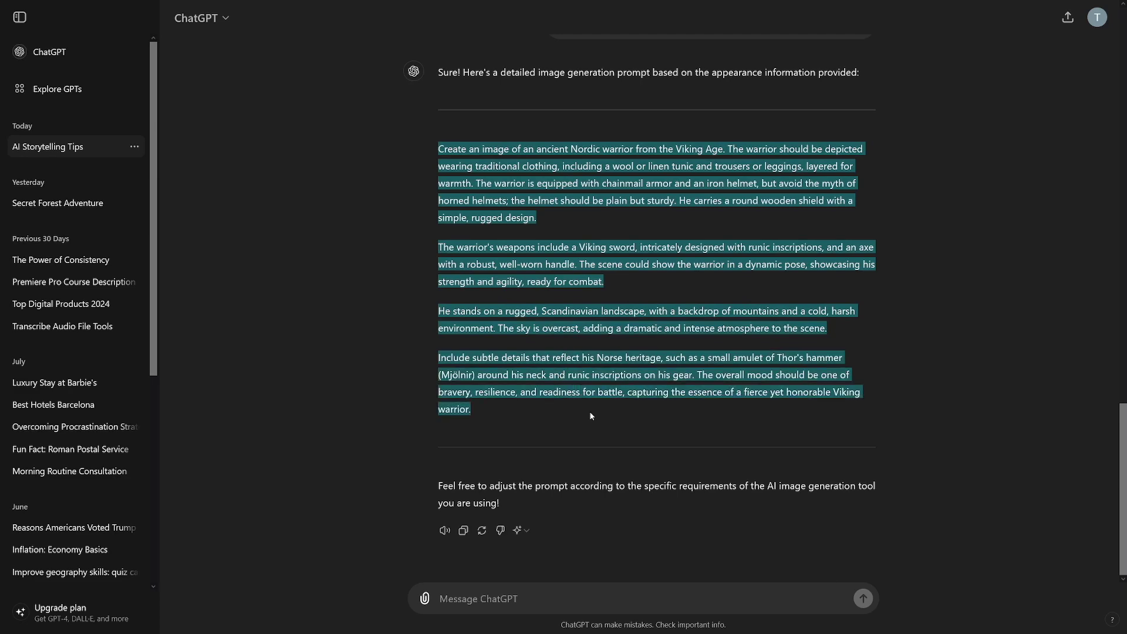
pyautogui.click(590, 416)
pyautogui.moveTo(441, 149); pyautogui.dragTo(591, 410)
pyautogui.click(591, 411)
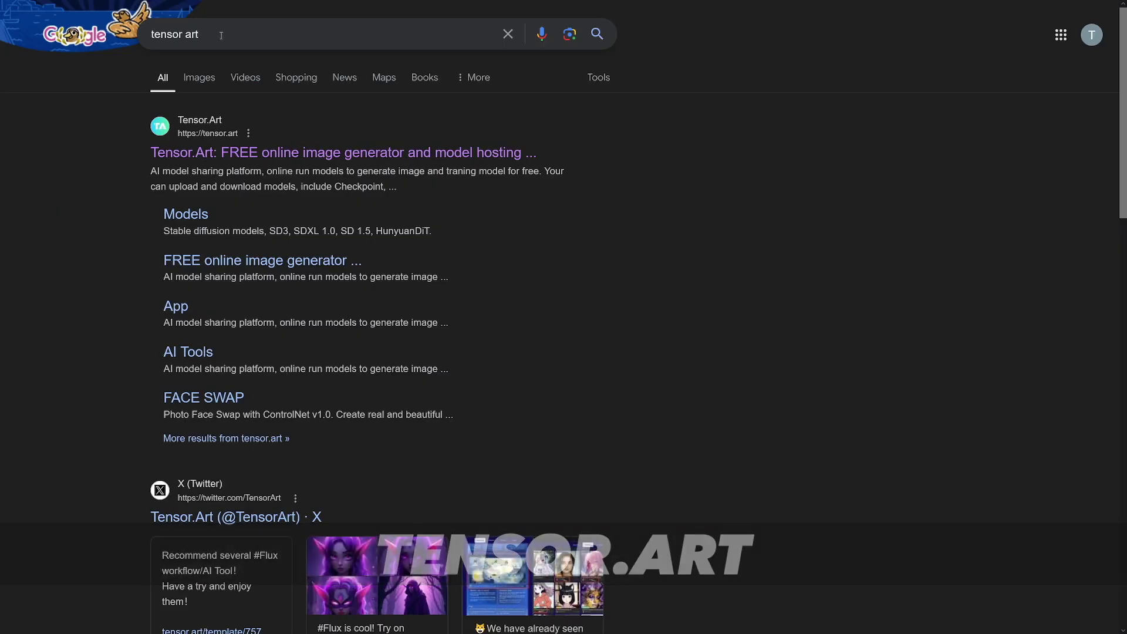
# Highlight the 'Create pixar 3d' opening of the Nordic warrior prompt to review it
pyautogui.moveTo(200, 35)
pyautogui.mouseDown()
pyautogui.moveTo(150, 37)
pyautogui.moveTo(206, 35)
pyautogui.mouseUp()
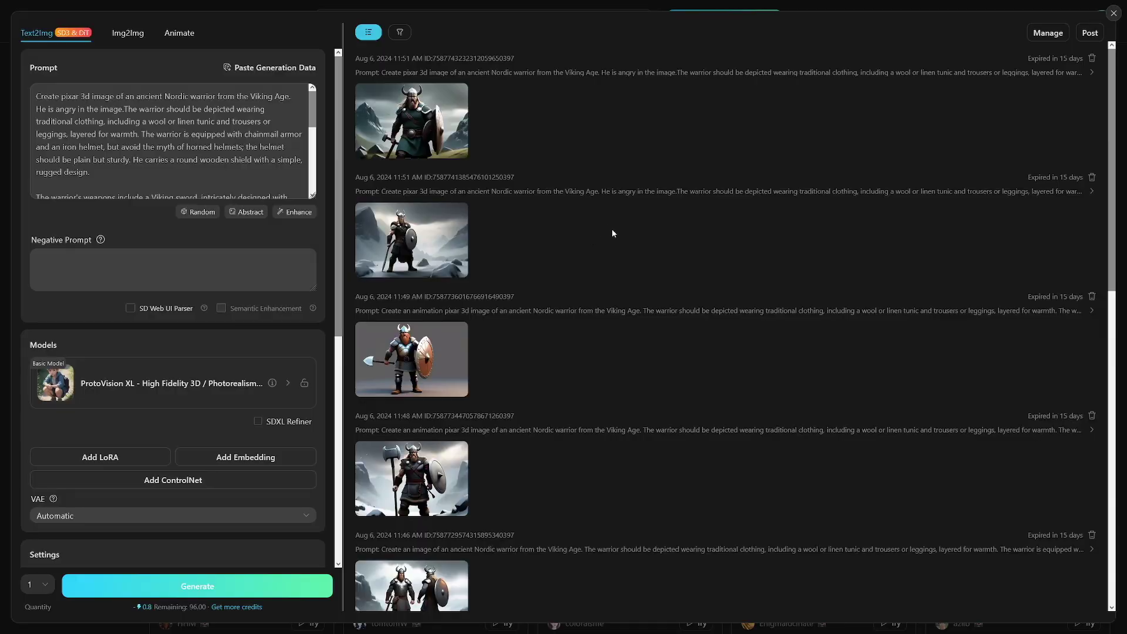
pyautogui.click(82, 130)
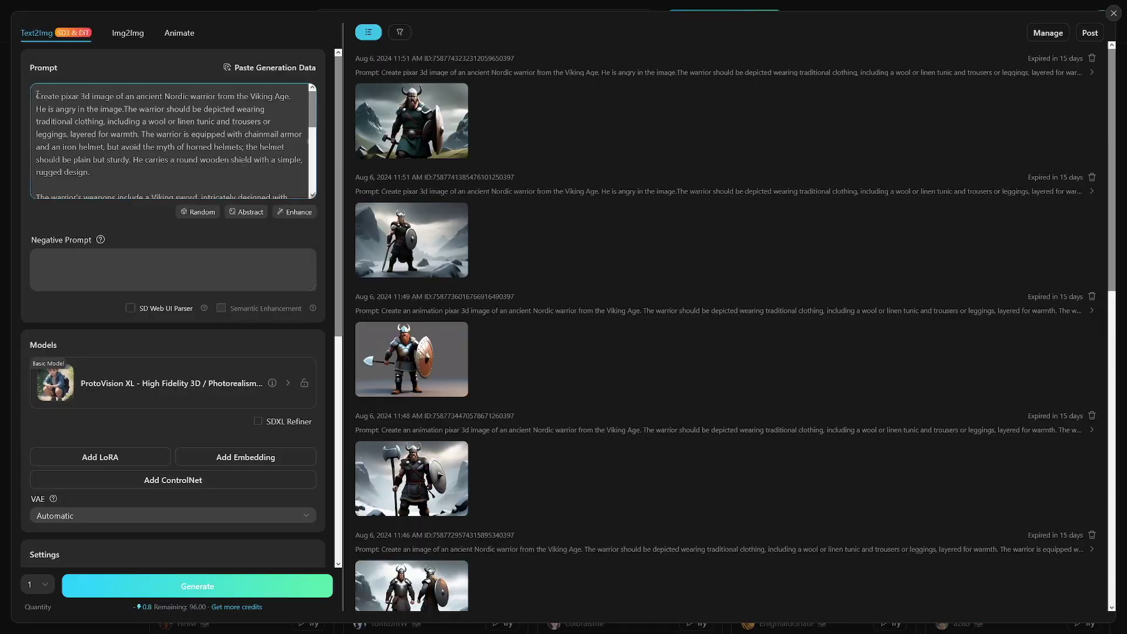
pyautogui.moveTo(37, 94); pyautogui.dragTo(267, 160)
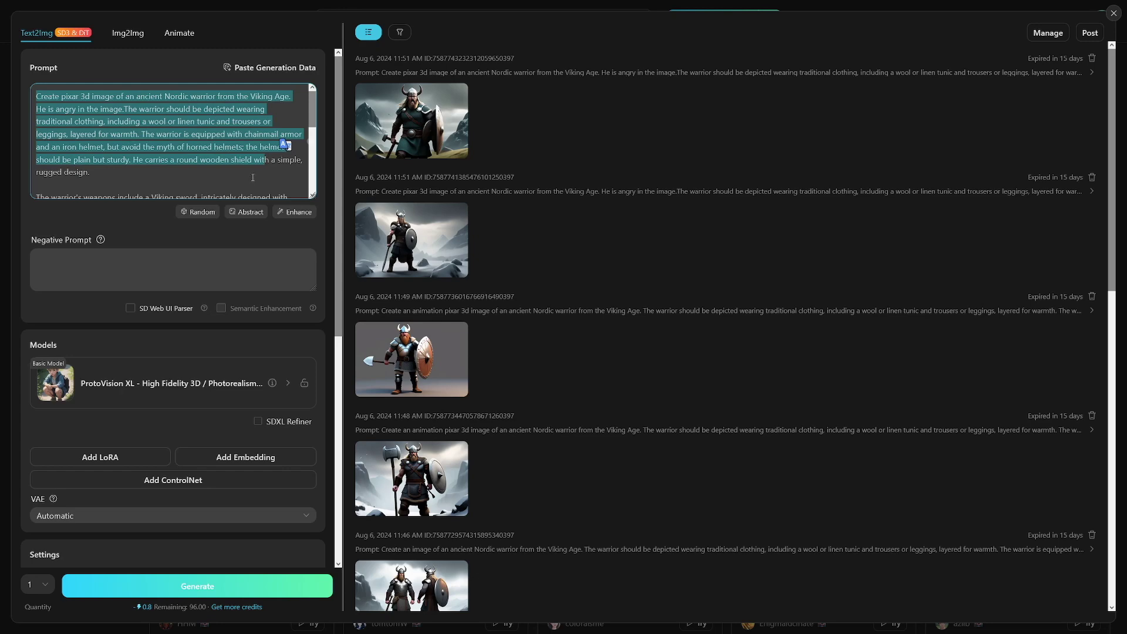
pyautogui.click(93, 97)
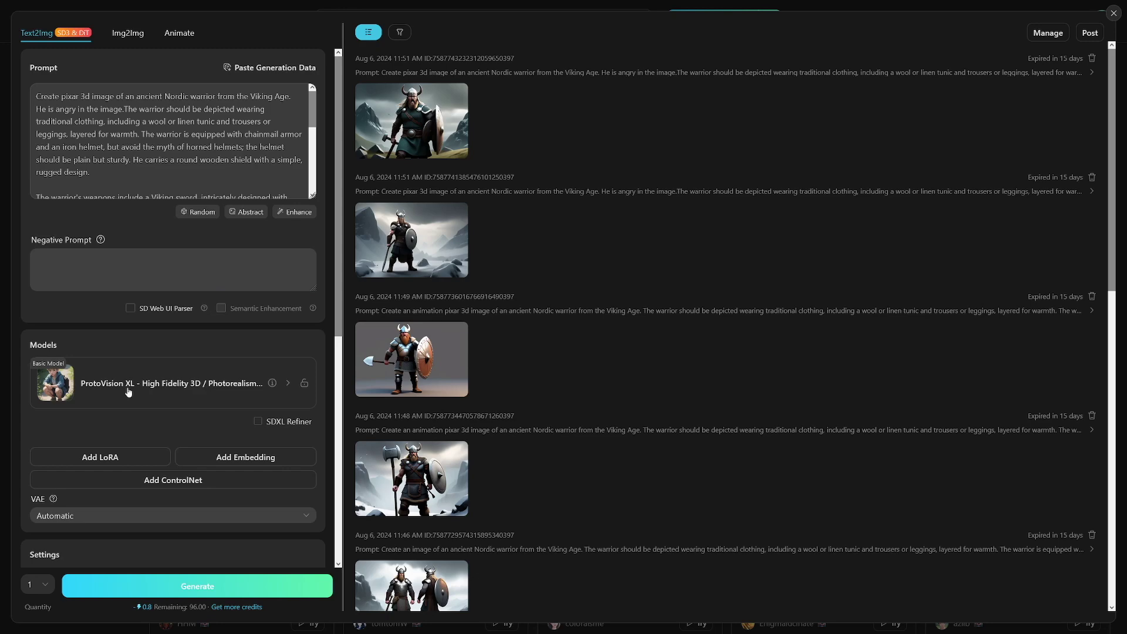
pyautogui.click(129, 385)
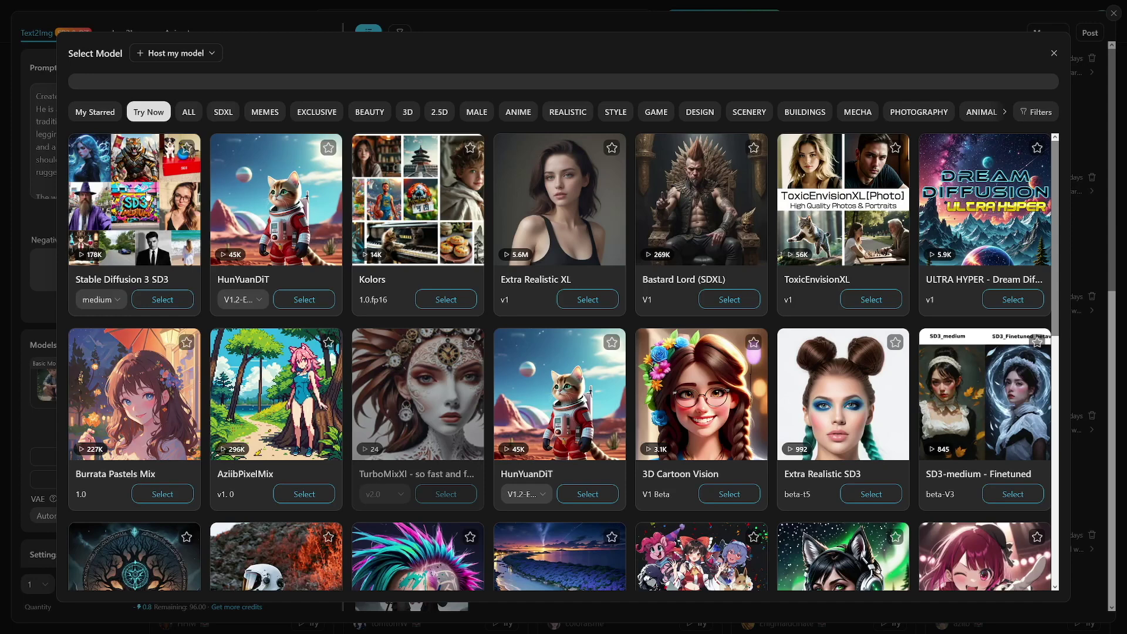
pyautogui.click(165, 79)
pyautogui.write('proto')
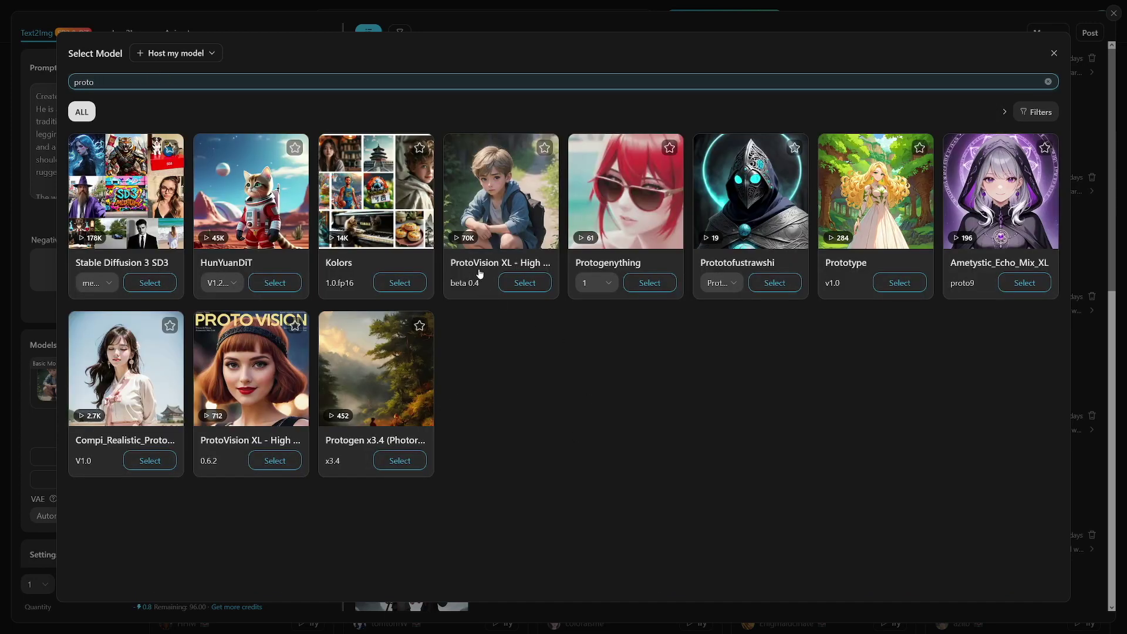
pyautogui.click(1055, 55)
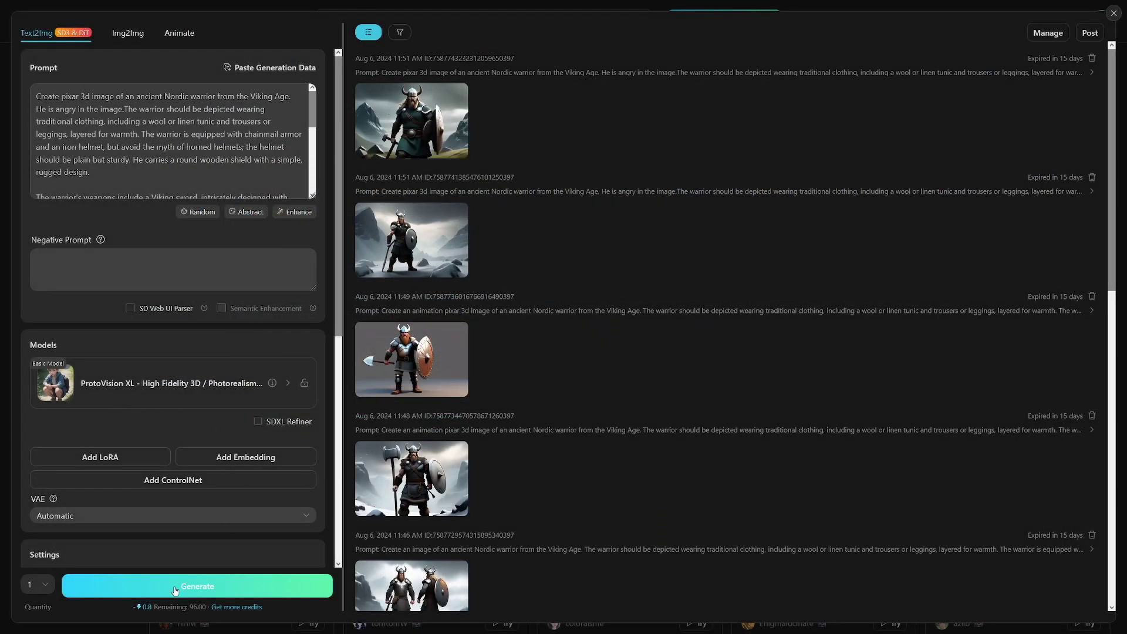
pyautogui.click(203, 594)
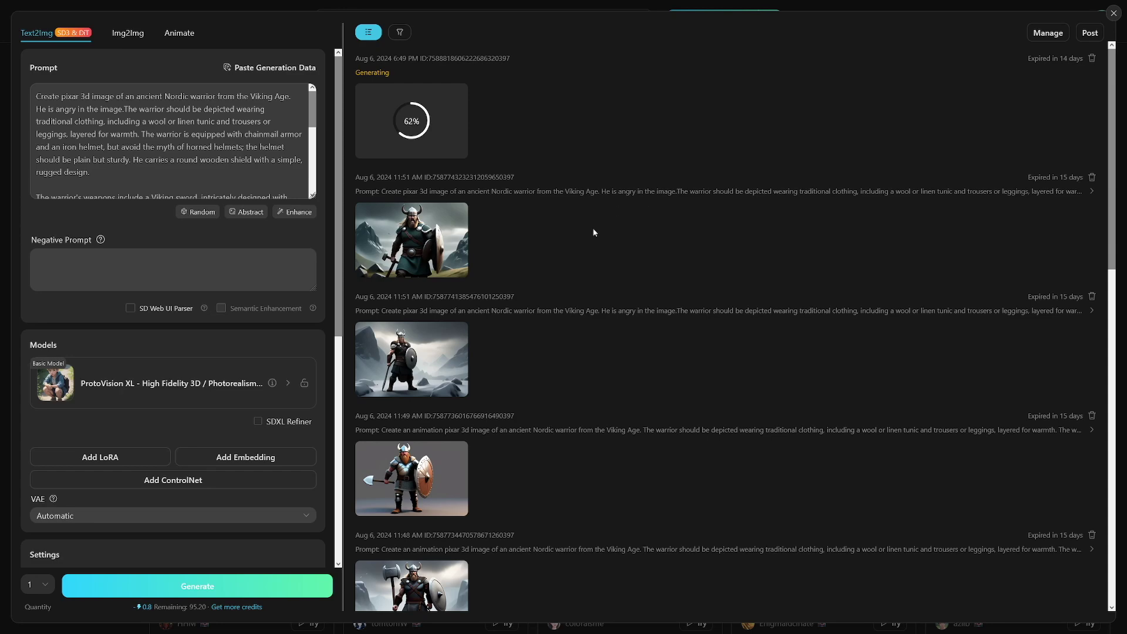
# Scroll the generation history back to the Viking entries and open the latest render full size
pyautogui.scroll(-10, 576, 344)
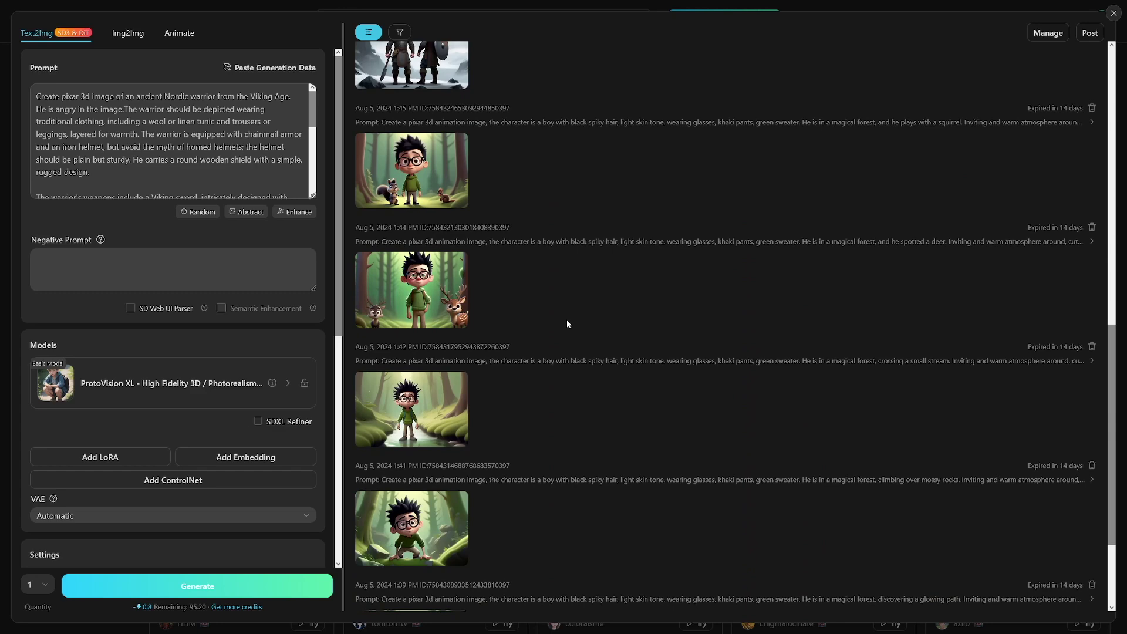
pyautogui.scroll(10, 595, 329)
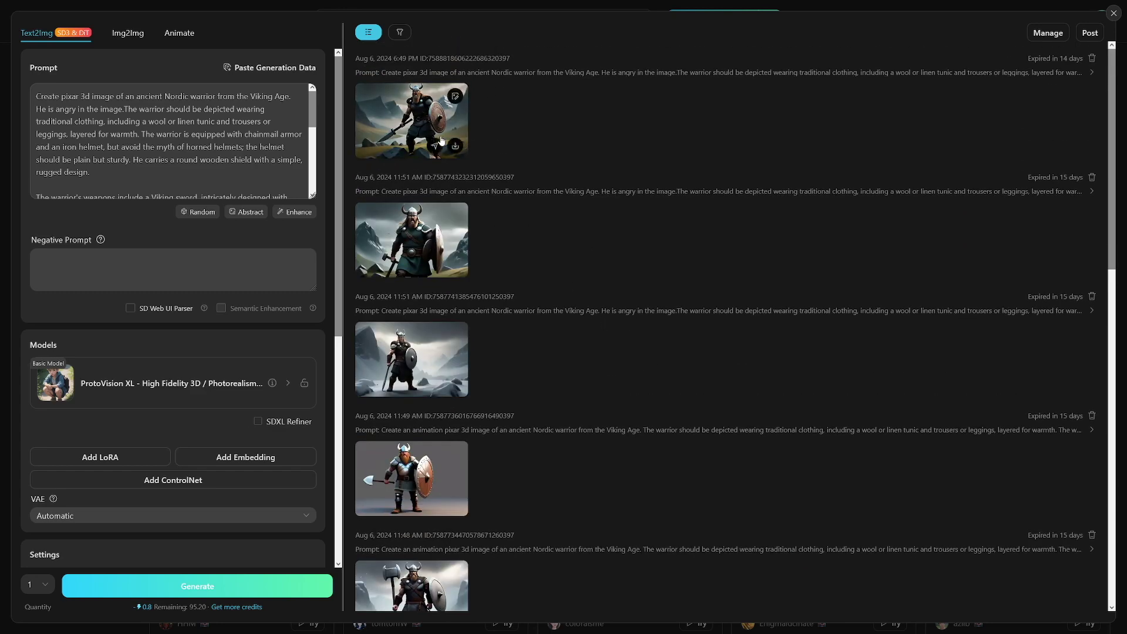
pyautogui.click(423, 126)
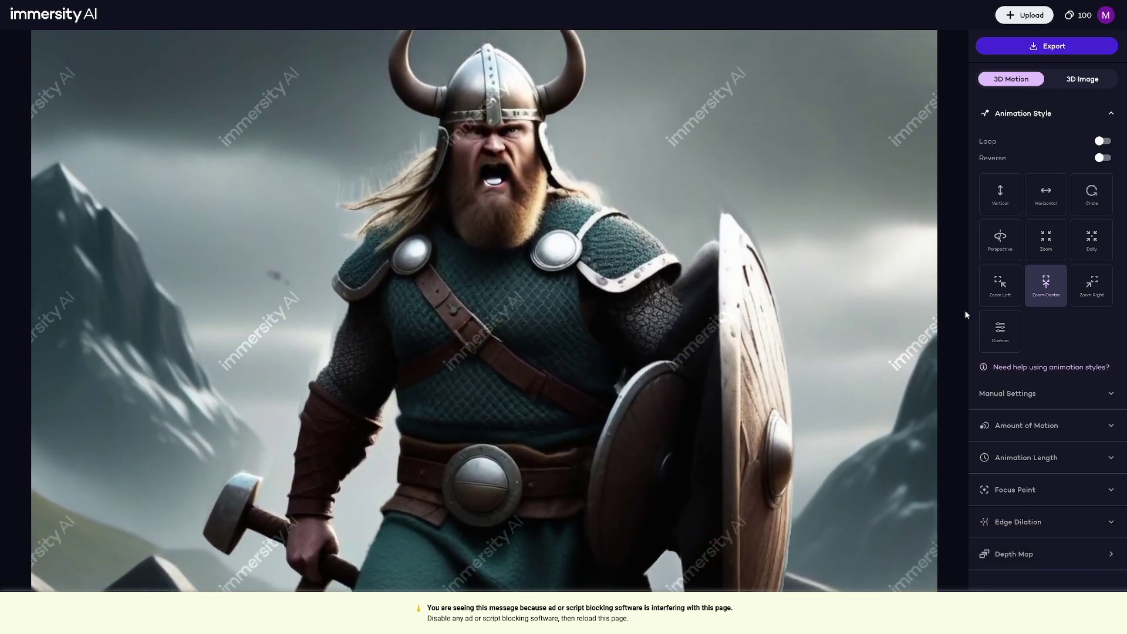
# Turn Loop on, choose Perspective motion, and lower Amount of Motion to 54%
pyautogui.click(1103, 141)
pyautogui.click(999, 194)
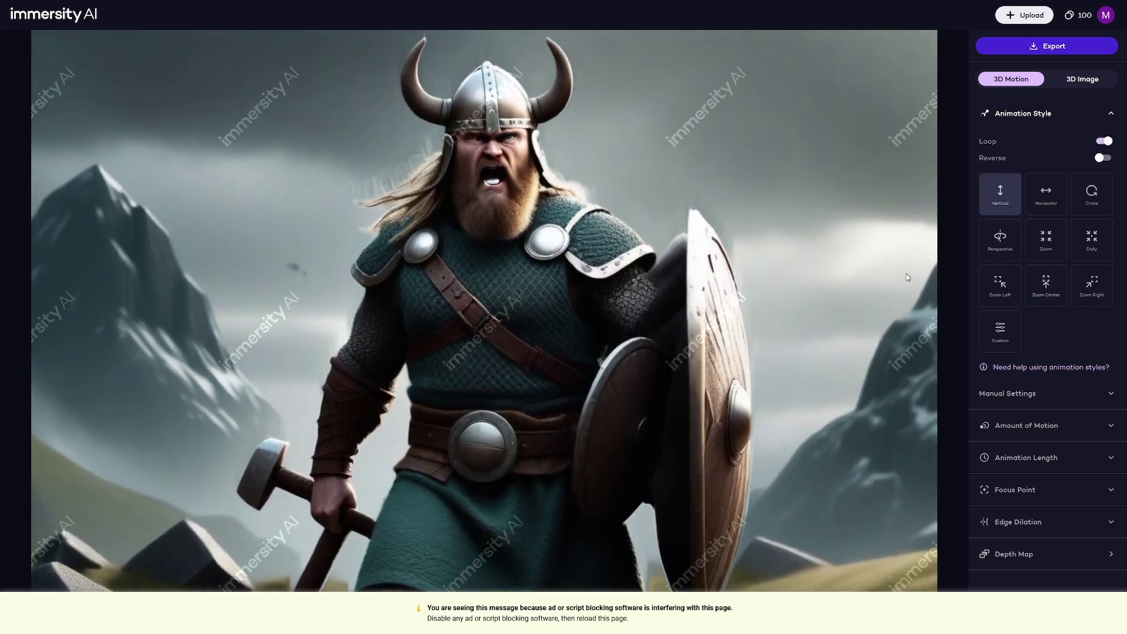
pyautogui.click(1002, 244)
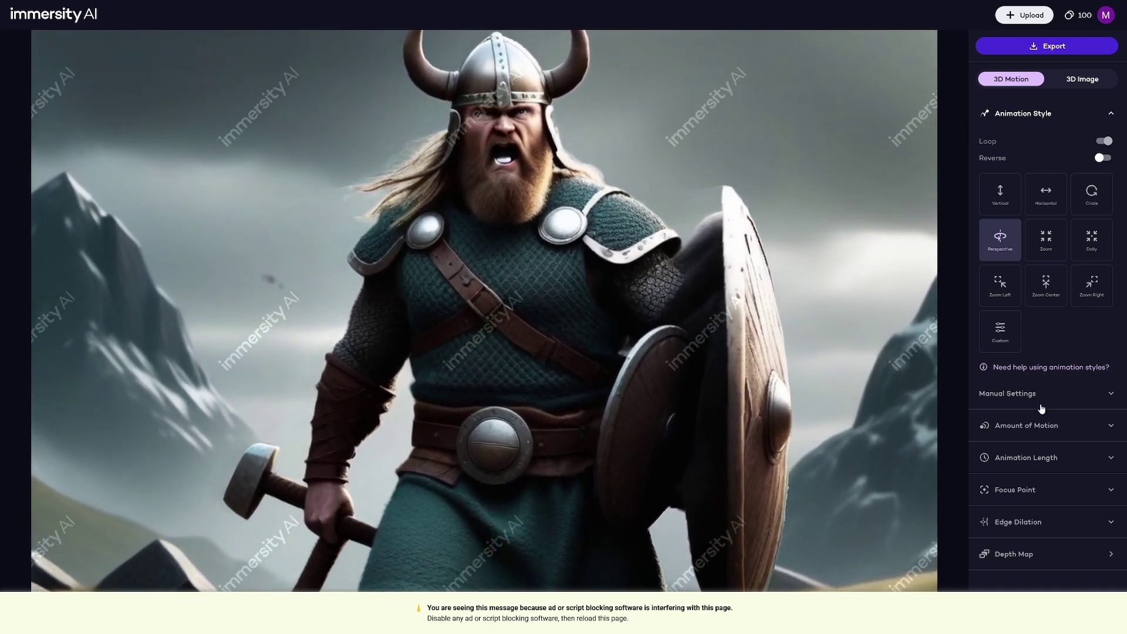
pyautogui.click(1051, 432)
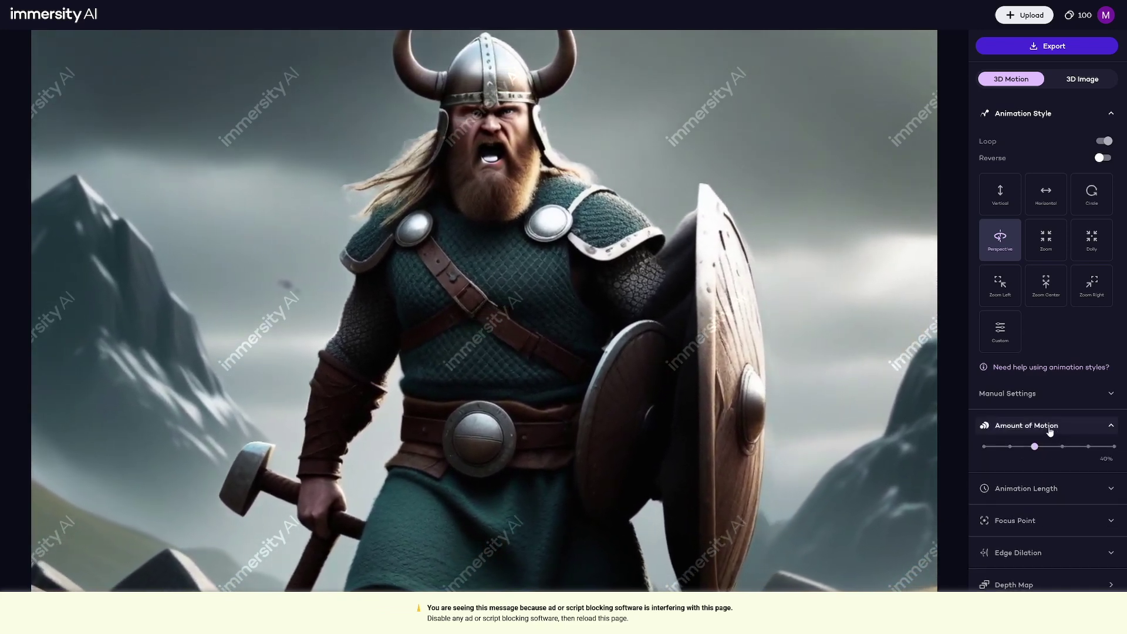
pyautogui.moveTo(1067, 448); pyautogui.dragTo(1055, 448)
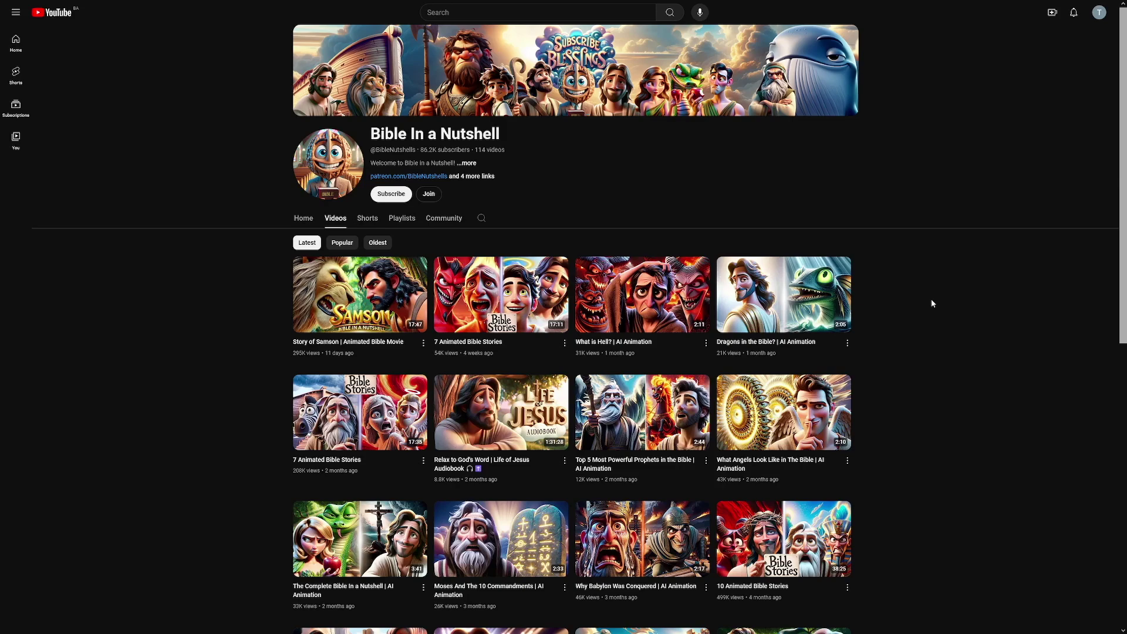
# Switch back to the ChatGPT Viking script conversation
pyautogui.hotkey('alt', 'Tab')
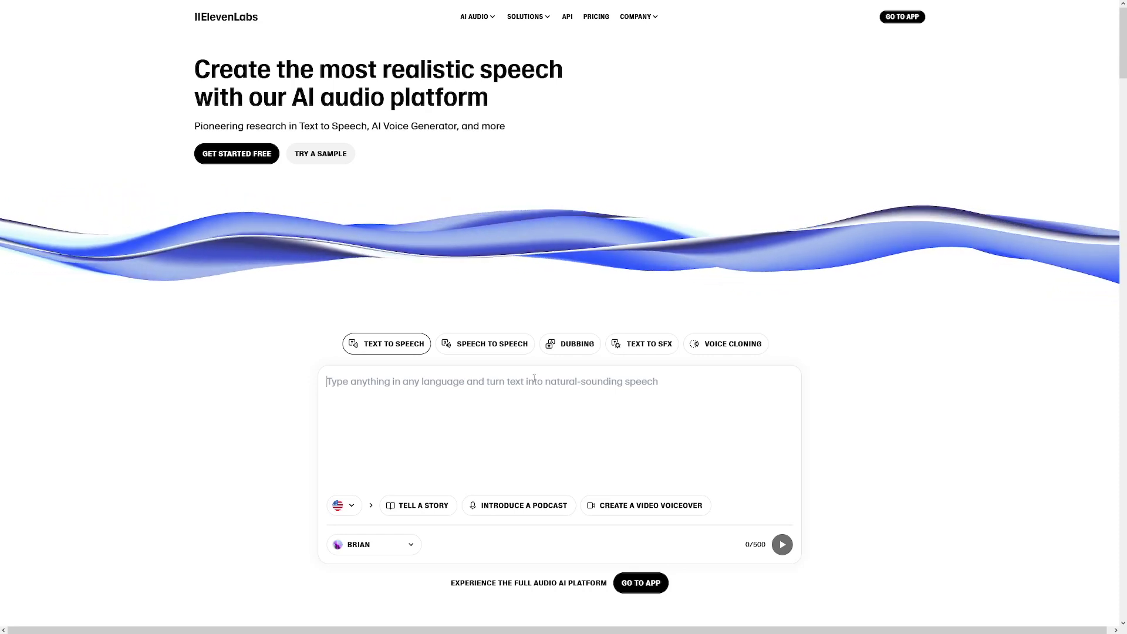
# Place the cursor in ElevenLabs' empty Text to Speech box
pyautogui.click(761, 478)
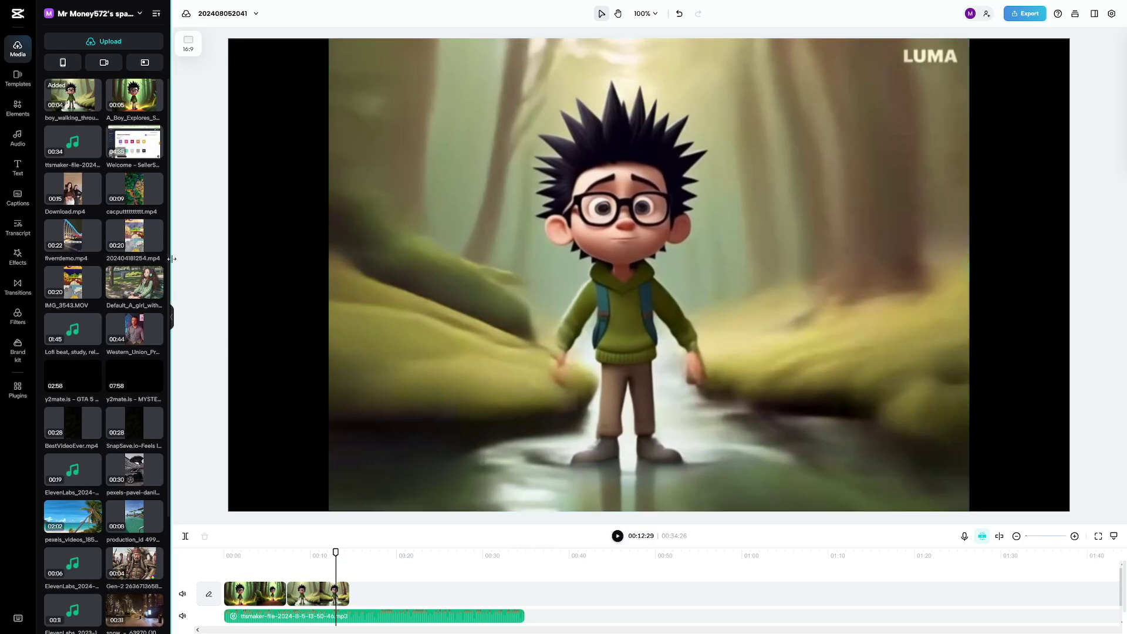
# Generate English (US) auto captions, then preview and select the 'a boy named Jack' caption
pyautogui.click(19, 197)
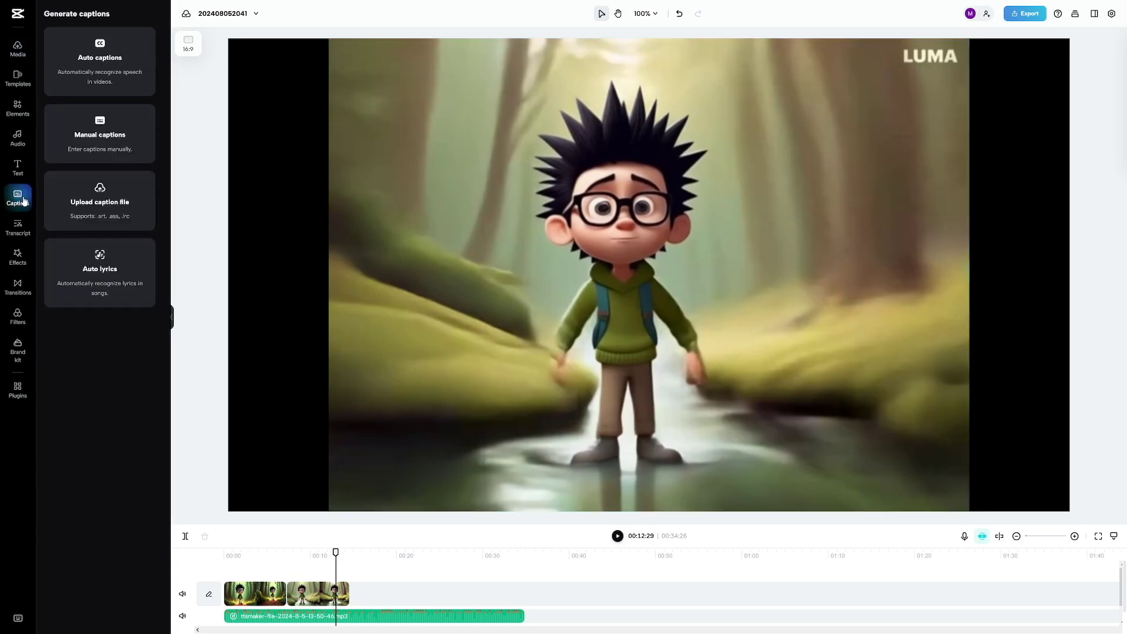
pyautogui.click(119, 66)
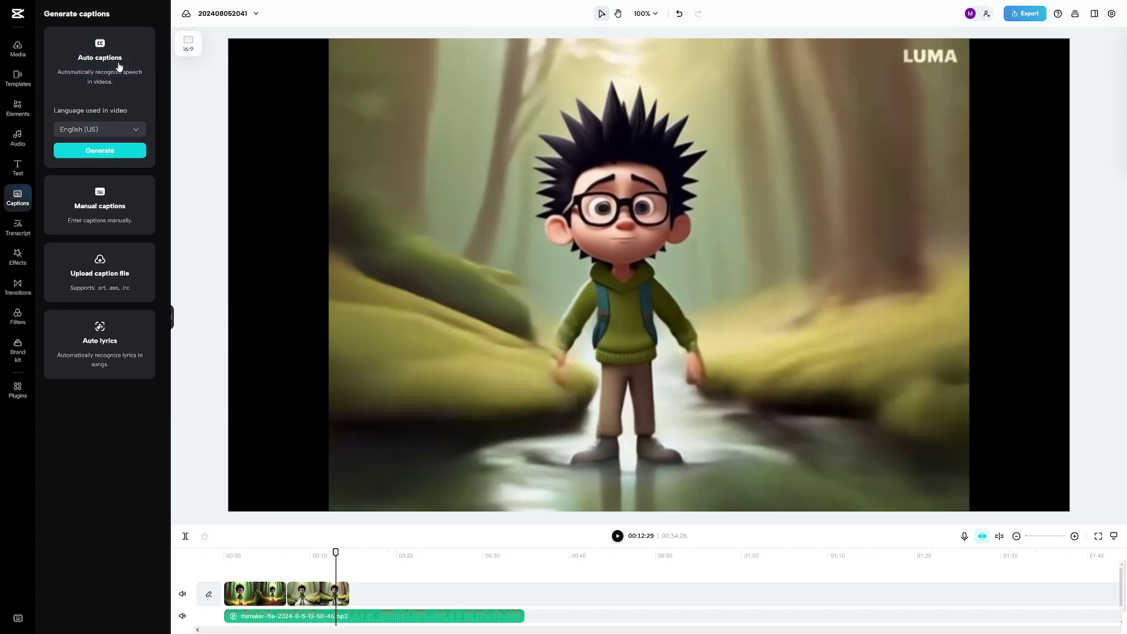
pyautogui.click(142, 130)
pyautogui.click(142, 101)
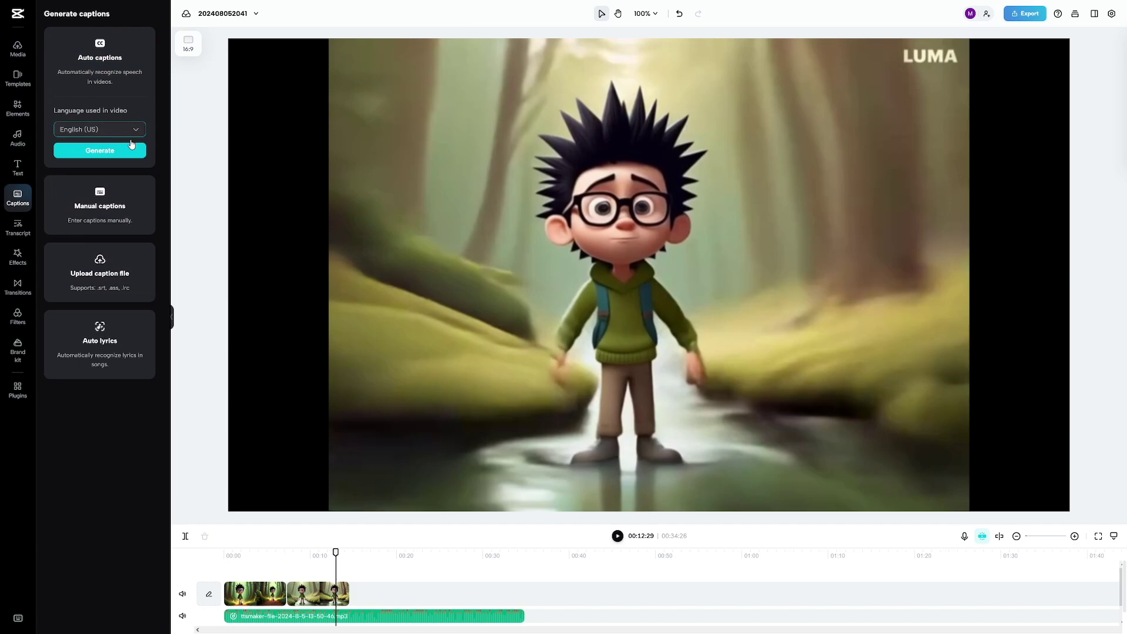
pyautogui.click(101, 152)
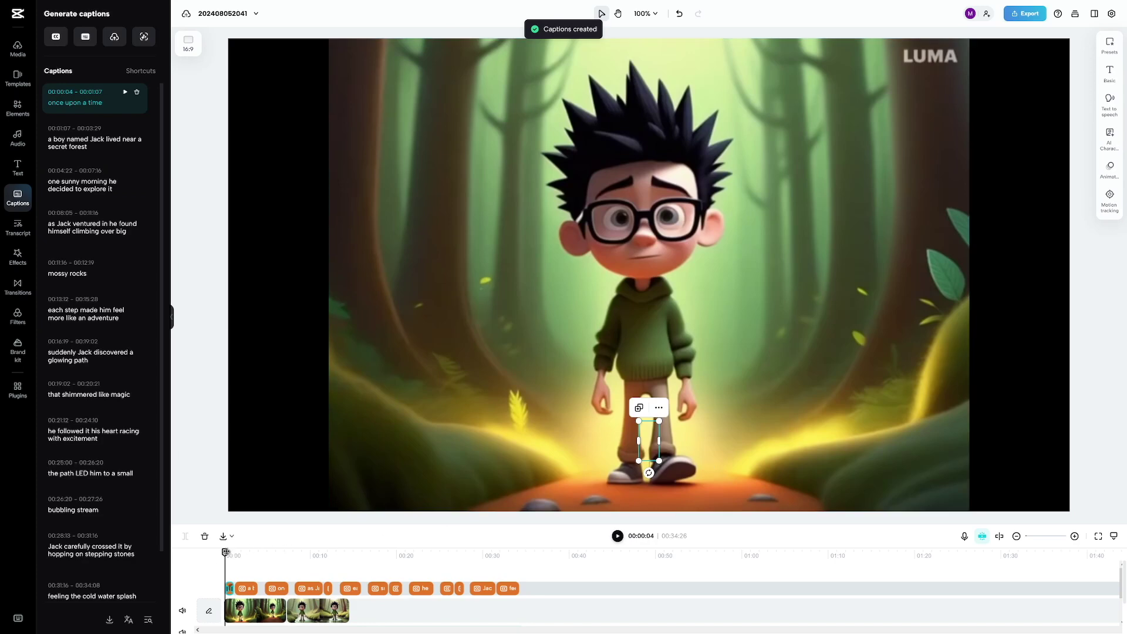
pyautogui.press('space')
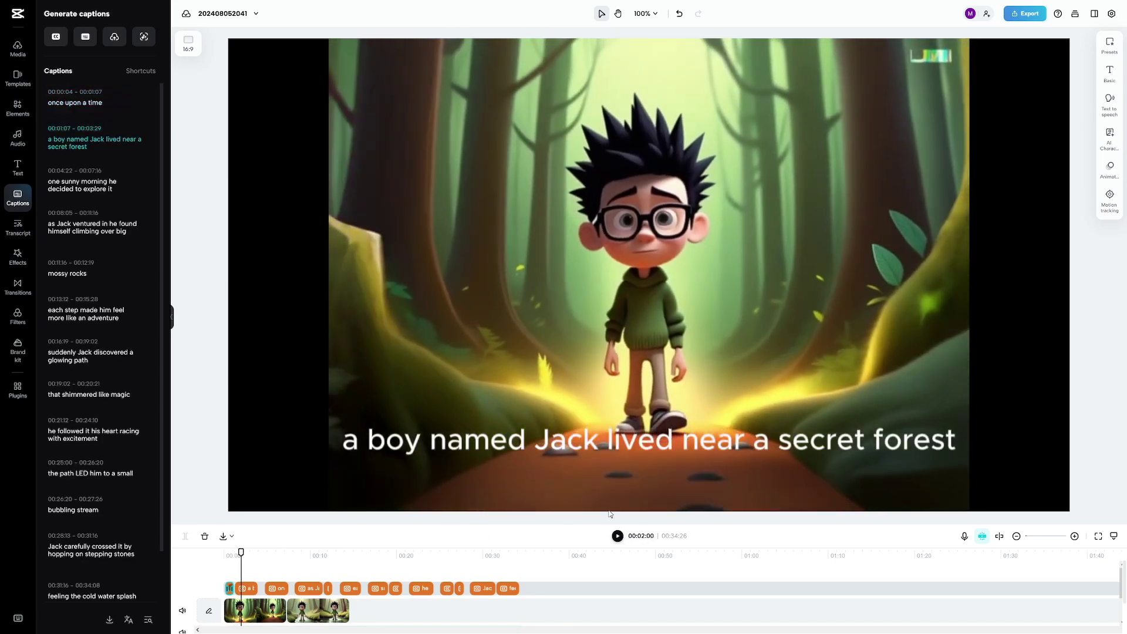
pyautogui.click(640, 448)
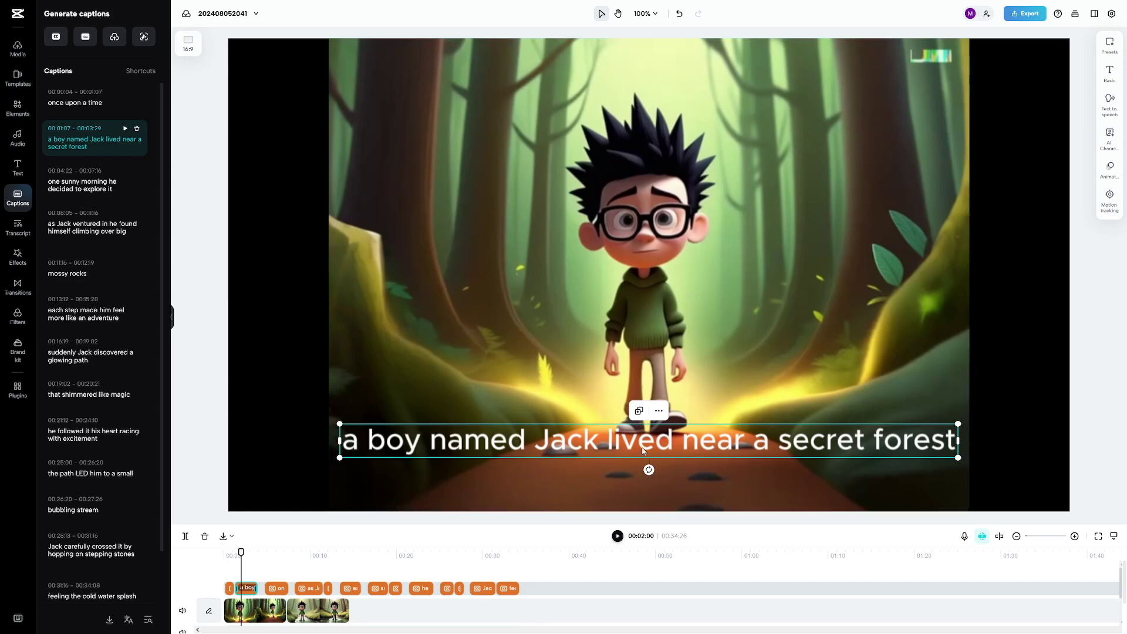
# Apply the Word Frame animation preset to the 'a boy named Jack' caption
pyautogui.click(1115, 173)
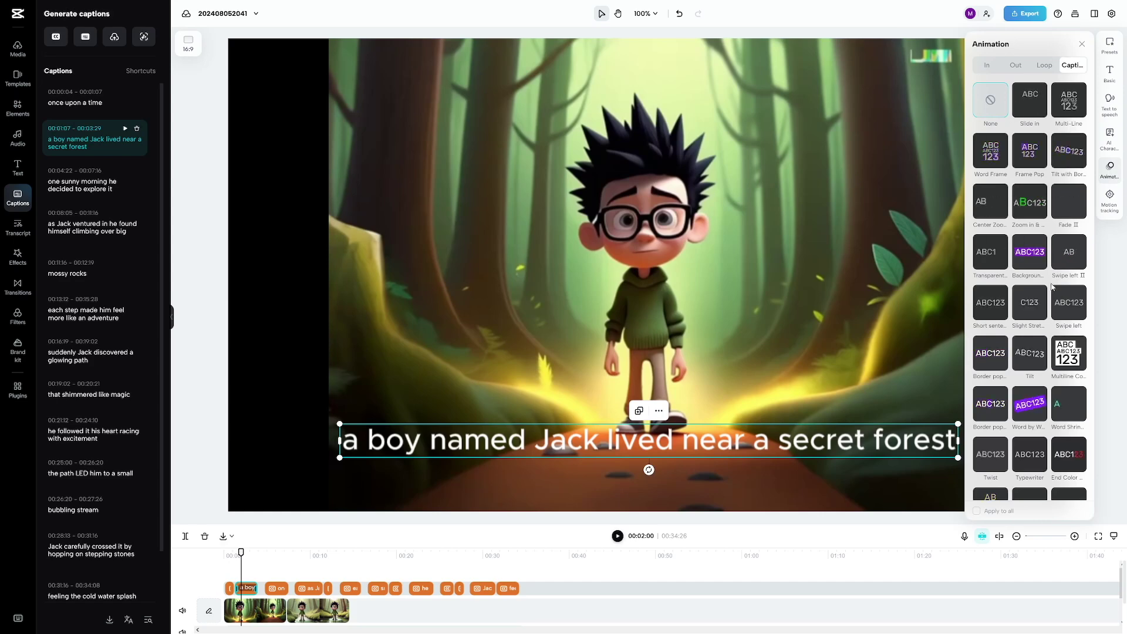
pyautogui.scroll(-1, 1053, 286)
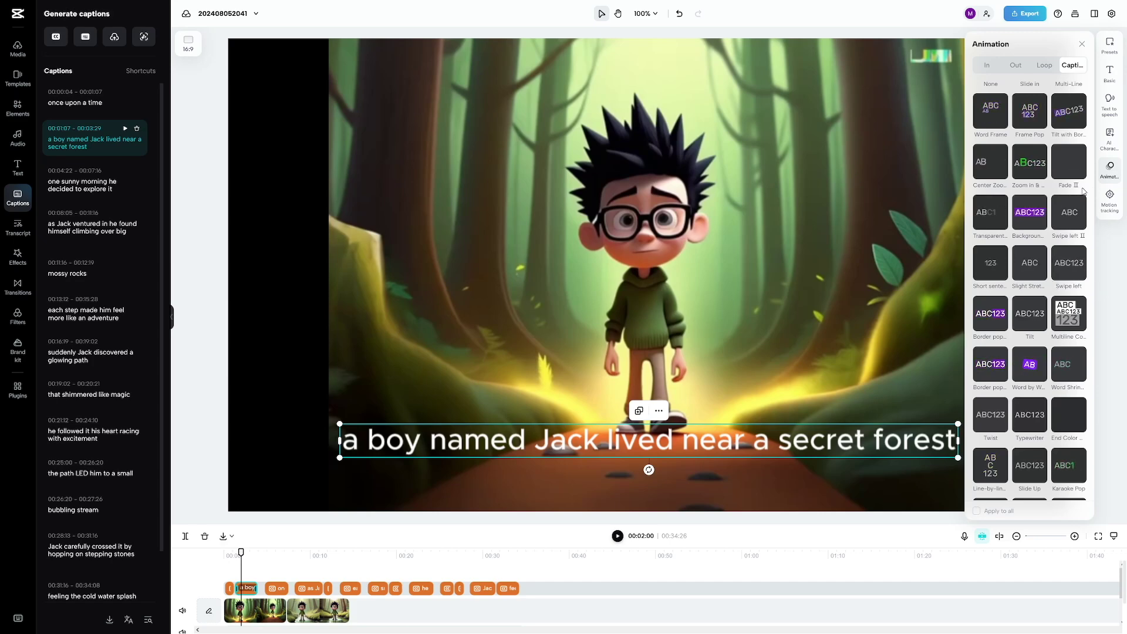
pyautogui.click(991, 110)
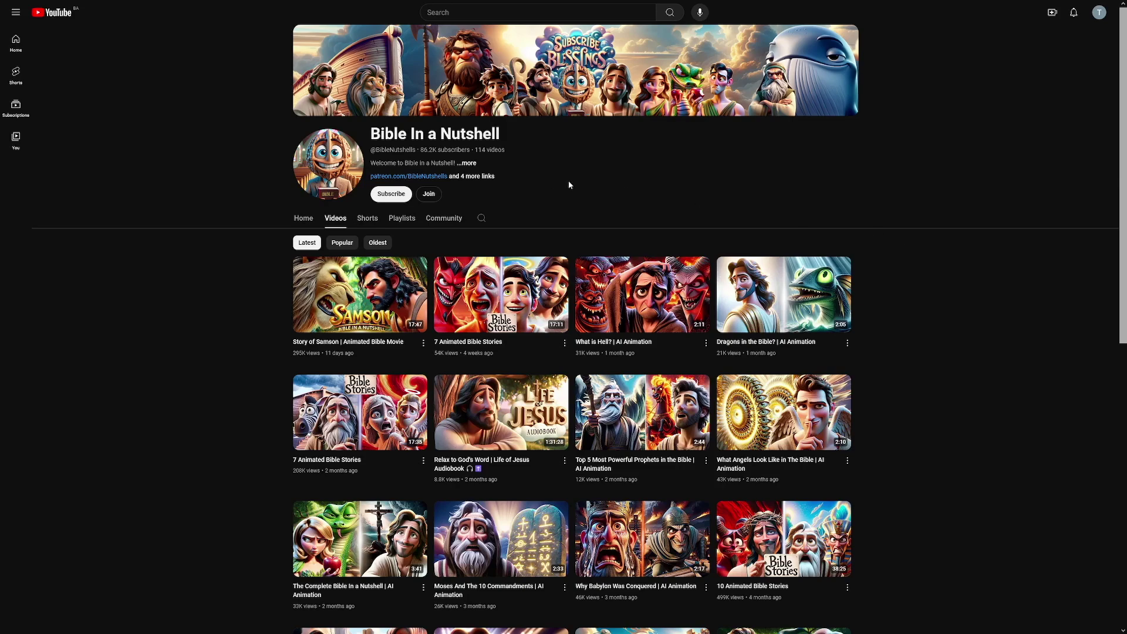
# Scroll through the YouTube channel's AI animation videos
pyautogui.scroll(-4, 875, 272)
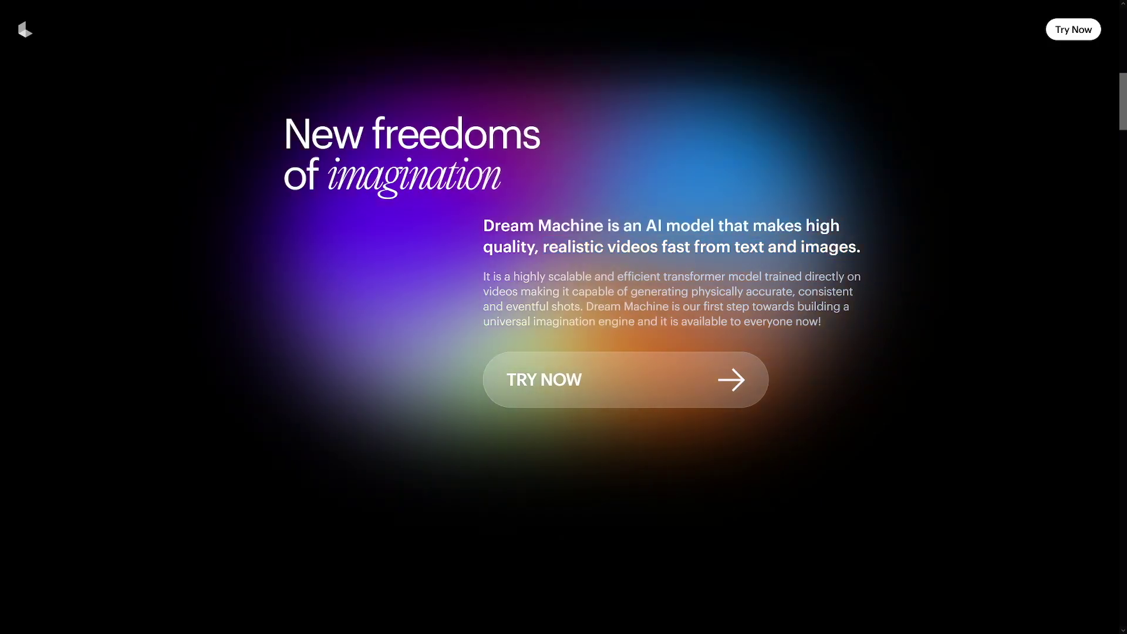
pyautogui.scroll(10, 714, 284)
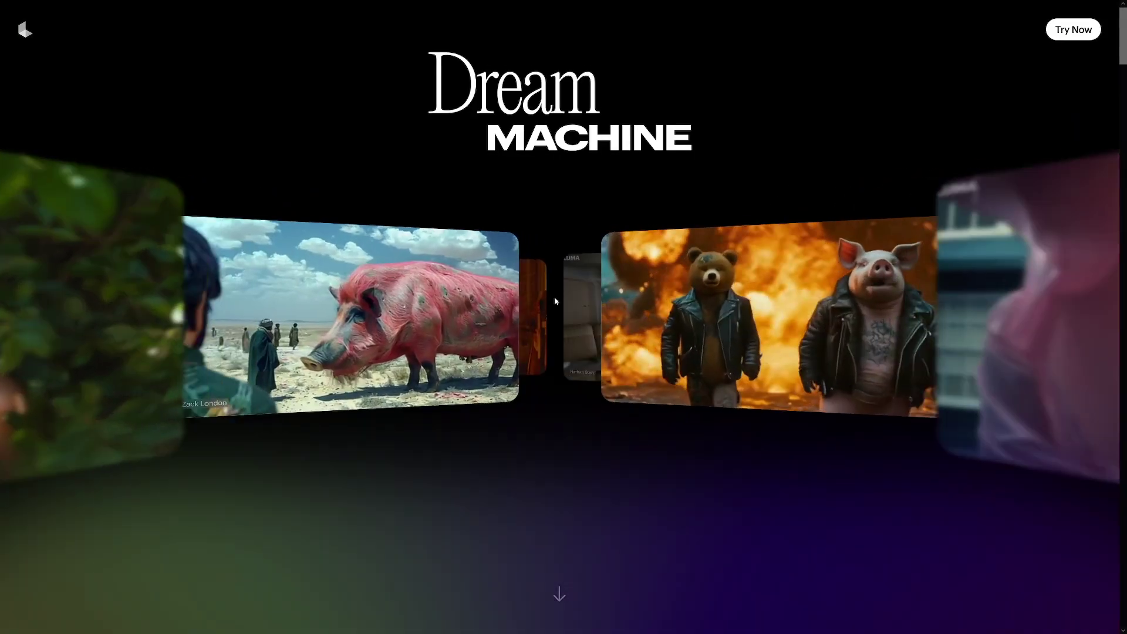
# Go from the Dream Machine homepage to the Your Creations page
pyautogui.scroll(-15, 976, 239)
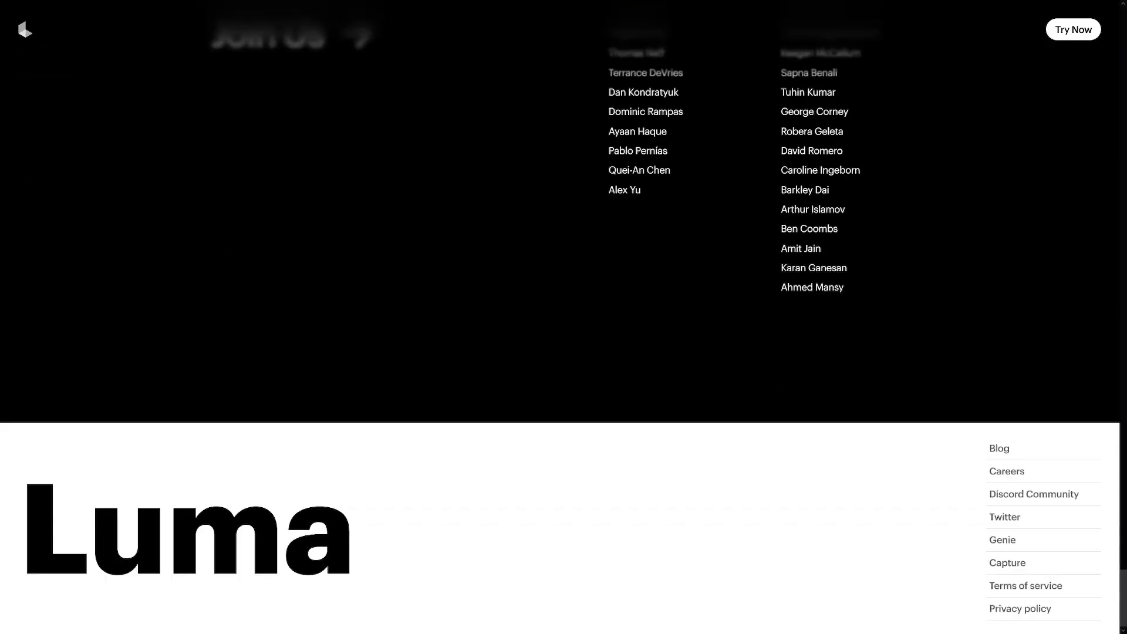
pyautogui.scroll(15, 1068, 34)
pyautogui.click(1069, 31)
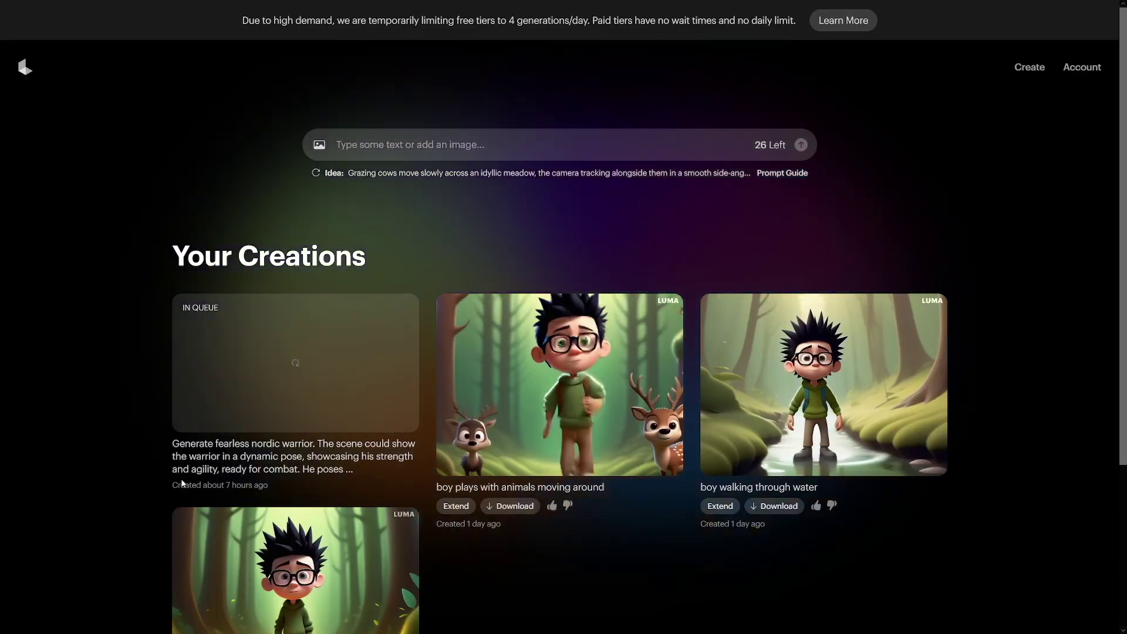
# Highlight the queued Viking card's '7 hours ago' time and the high-demand limit notice
pyautogui.moveTo(172, 486); pyautogui.dragTo(269, 488)
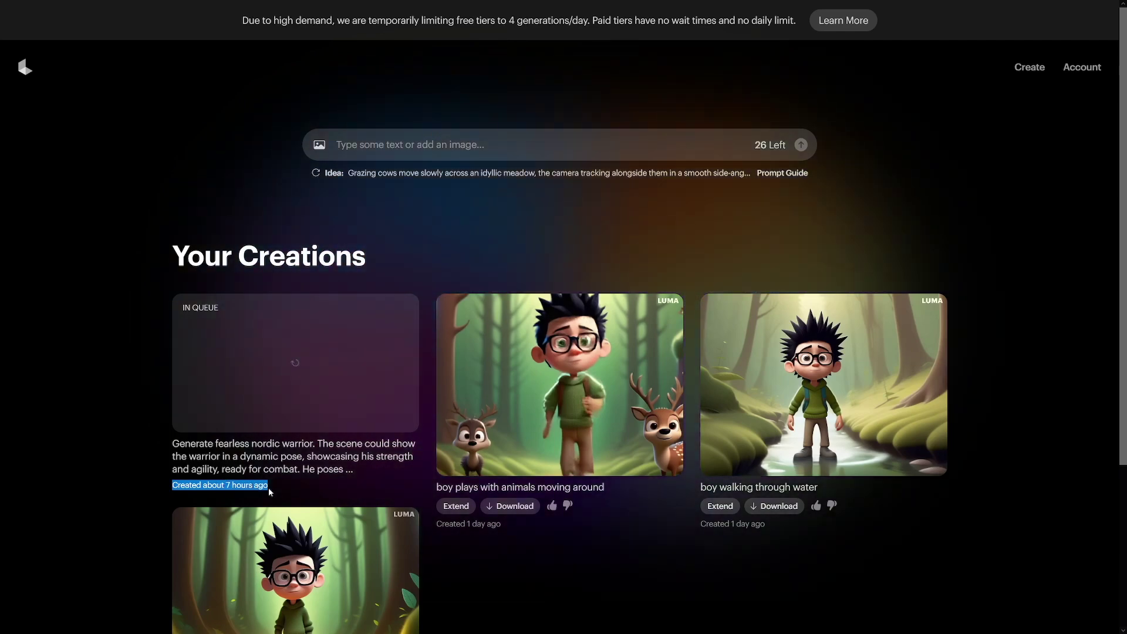
pyautogui.click(241, 489)
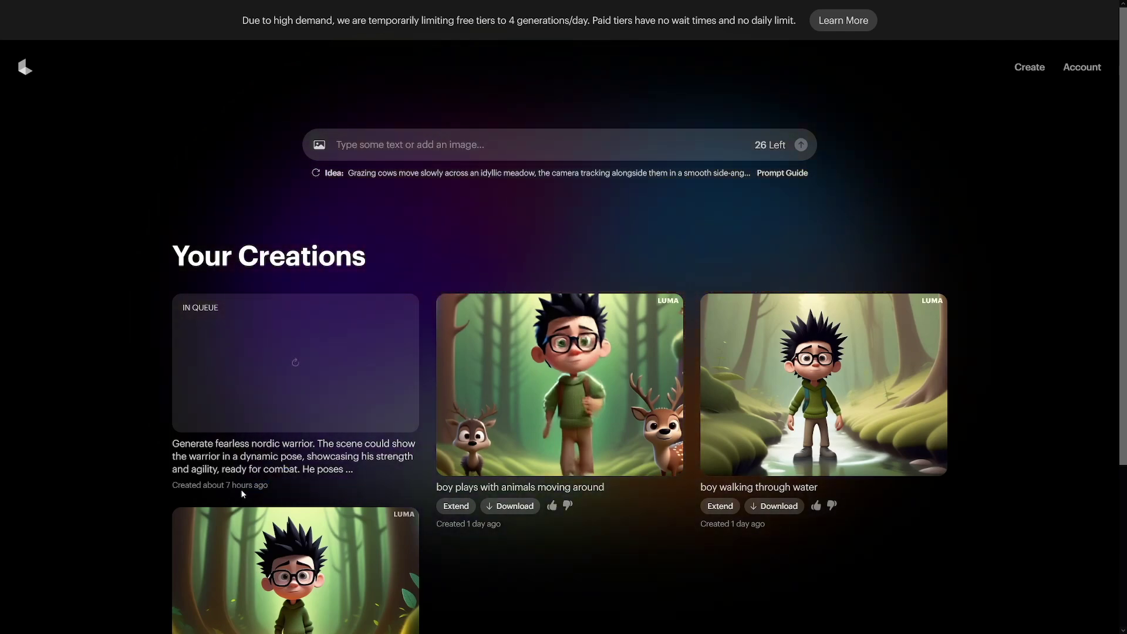
pyautogui.doubleClick(229, 484)
pyautogui.moveTo(229, 485); pyautogui.dragTo(268, 486)
pyautogui.click(378, 319)
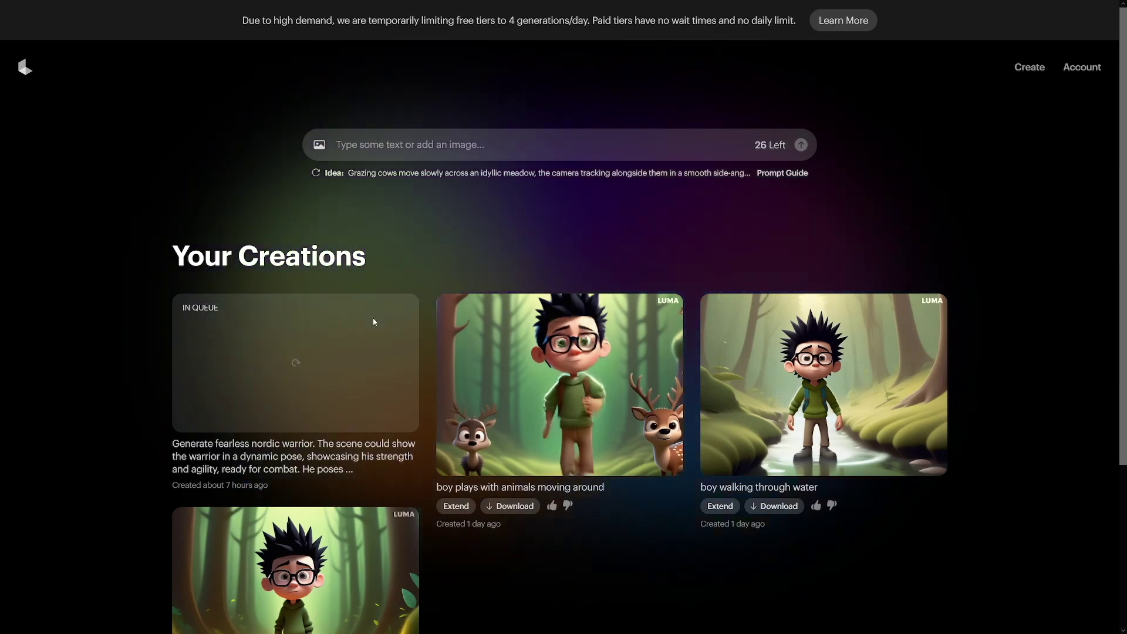
pyautogui.moveTo(242, 21); pyautogui.dragTo(798, 24)
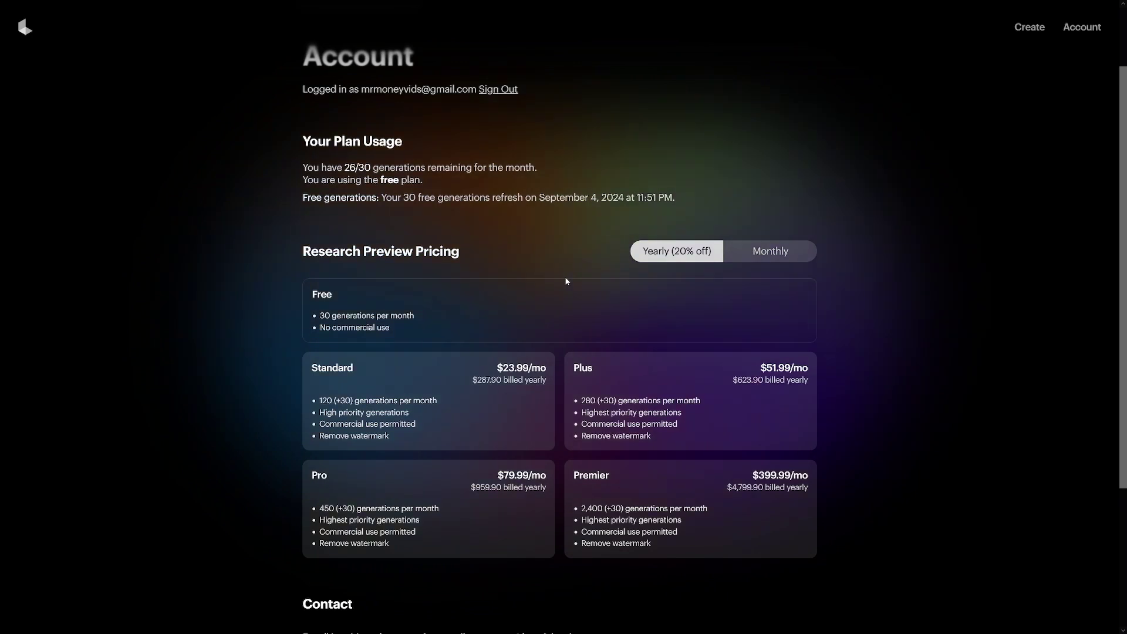
# Switch the Account page's plan pricing from yearly to monthly billing
pyautogui.scroll(-1, 566, 281)
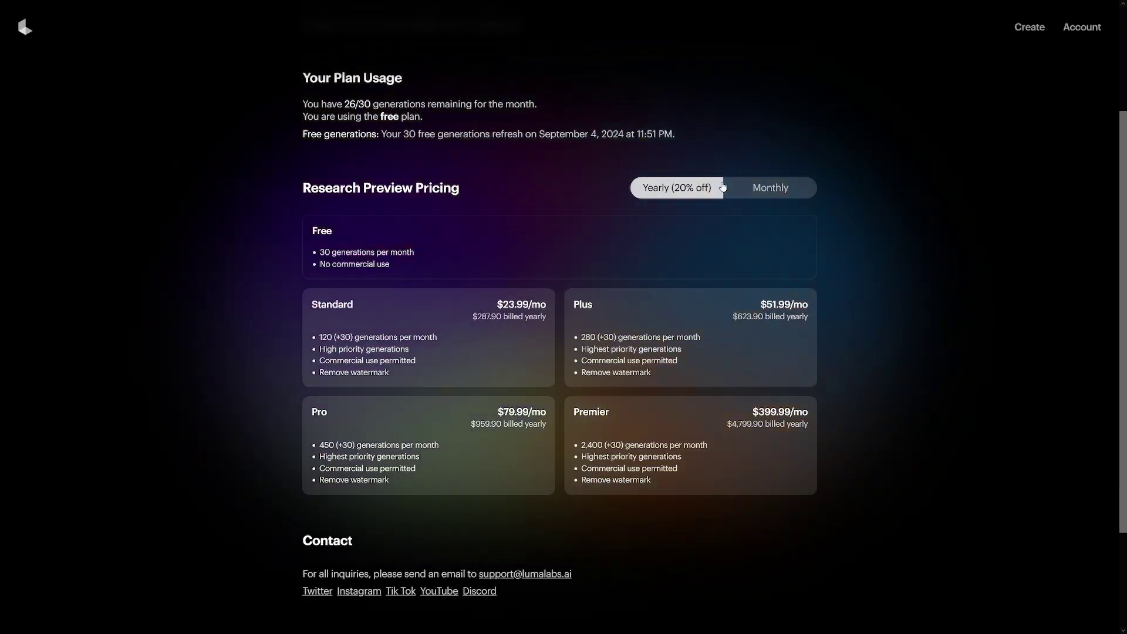
pyautogui.click(774, 189)
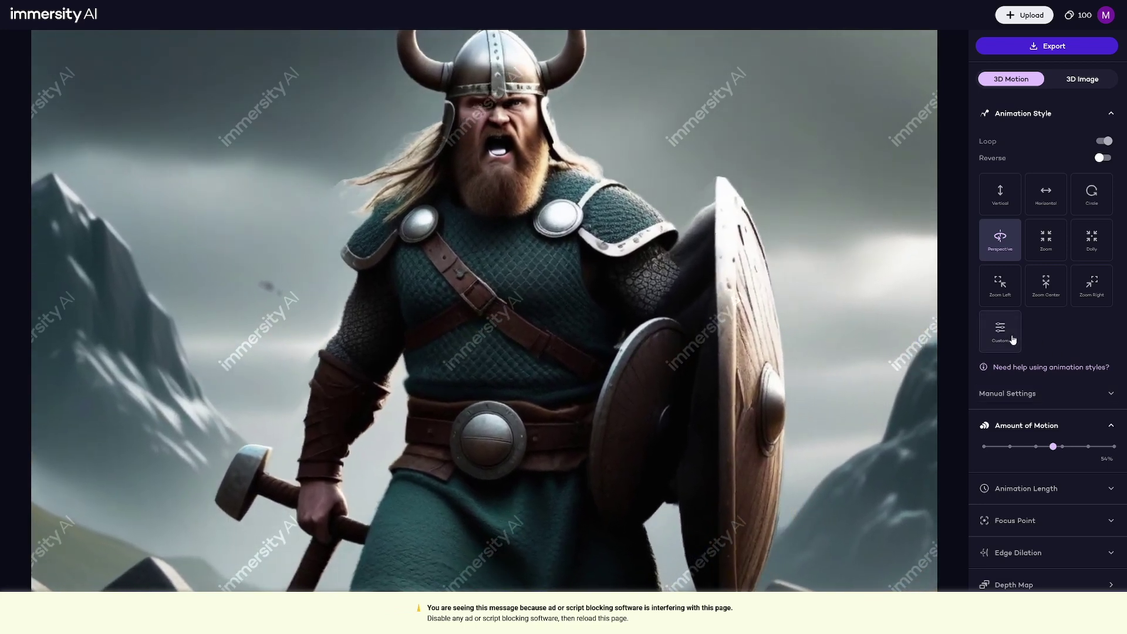
# Change the Viking animation's 3D motion style to Zoom Right
pyautogui.click(1087, 294)
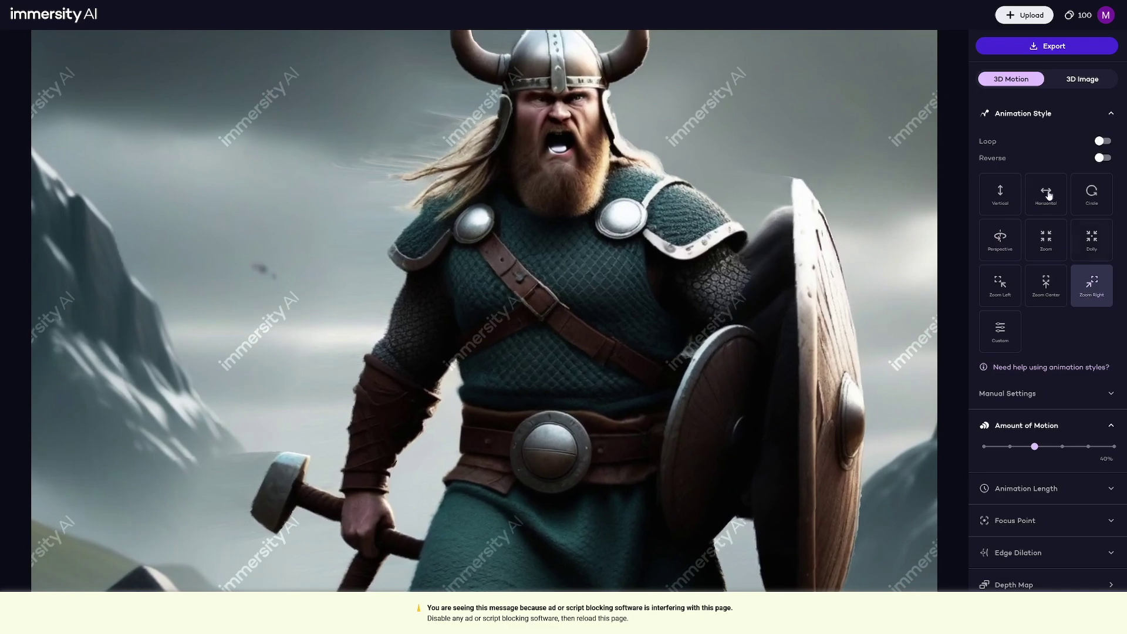